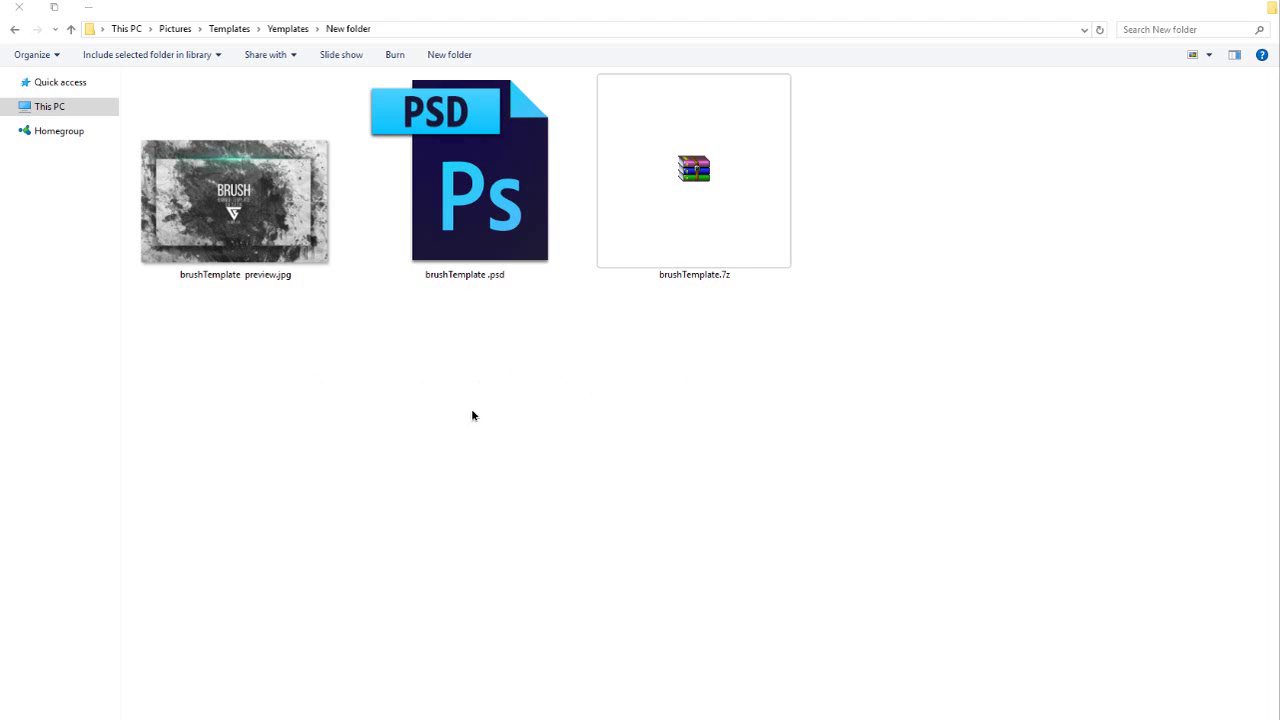
- Select only the brushTemplate .psd file in File Explorer, leaving the preview image unselected
mouse_move(487, 397)
left_mouse_down()
mouse_move(233, 217)
mouse_move(487, 290)
left_mouse_up()
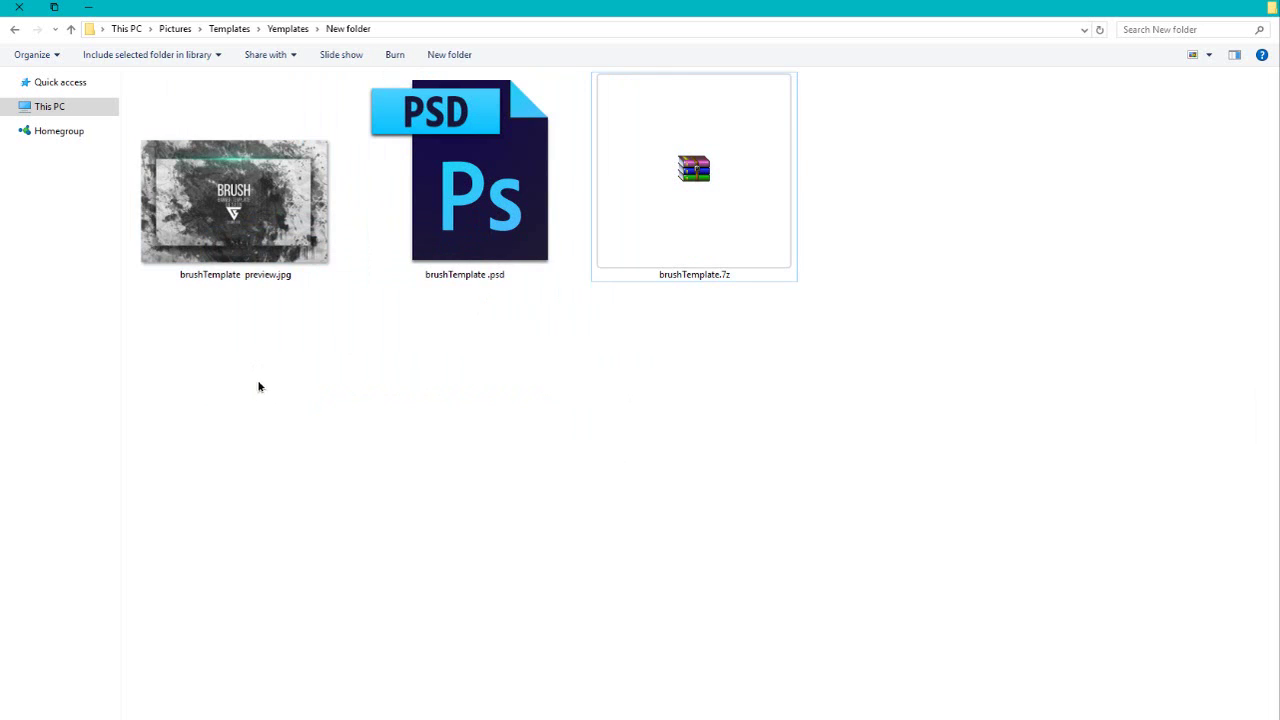
left_click_drag(254, 395, 280, 207)
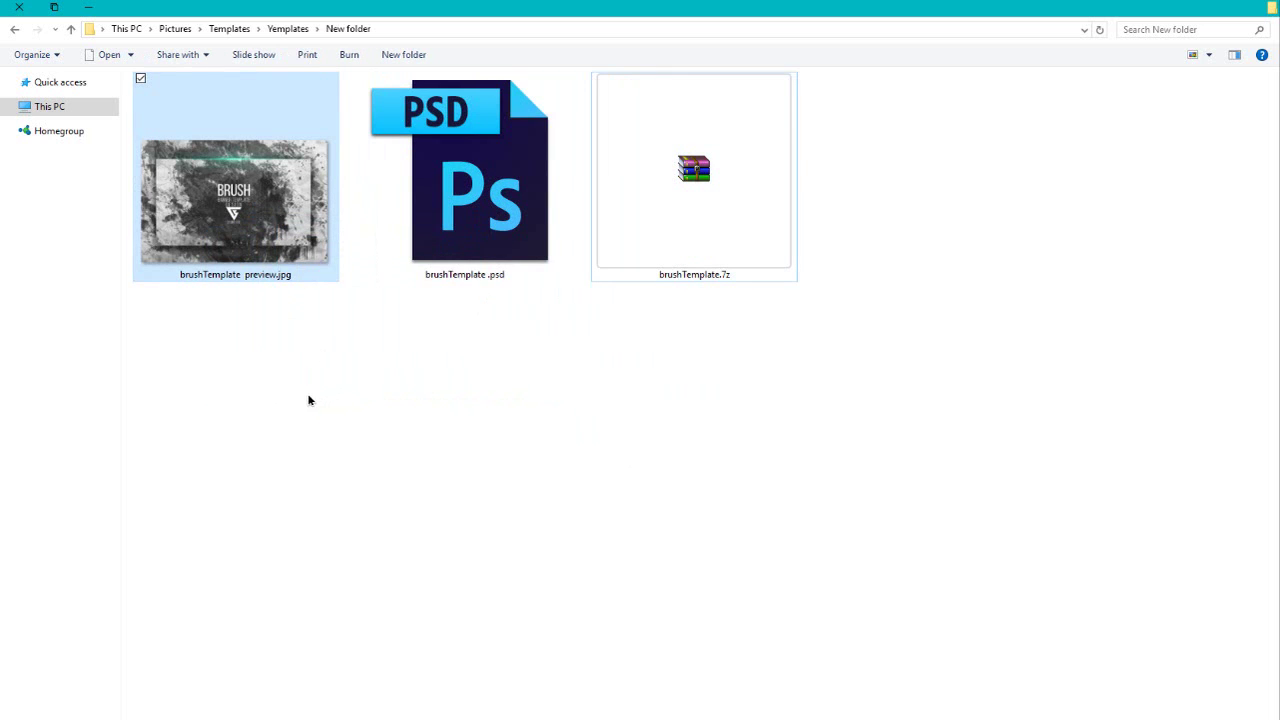
mouse_move(306, 395)
left_mouse_down()
mouse_move(238, 293)
mouse_move(225, 230)
left_mouse_up()
left_click_drag(499, 373, 481, 215)
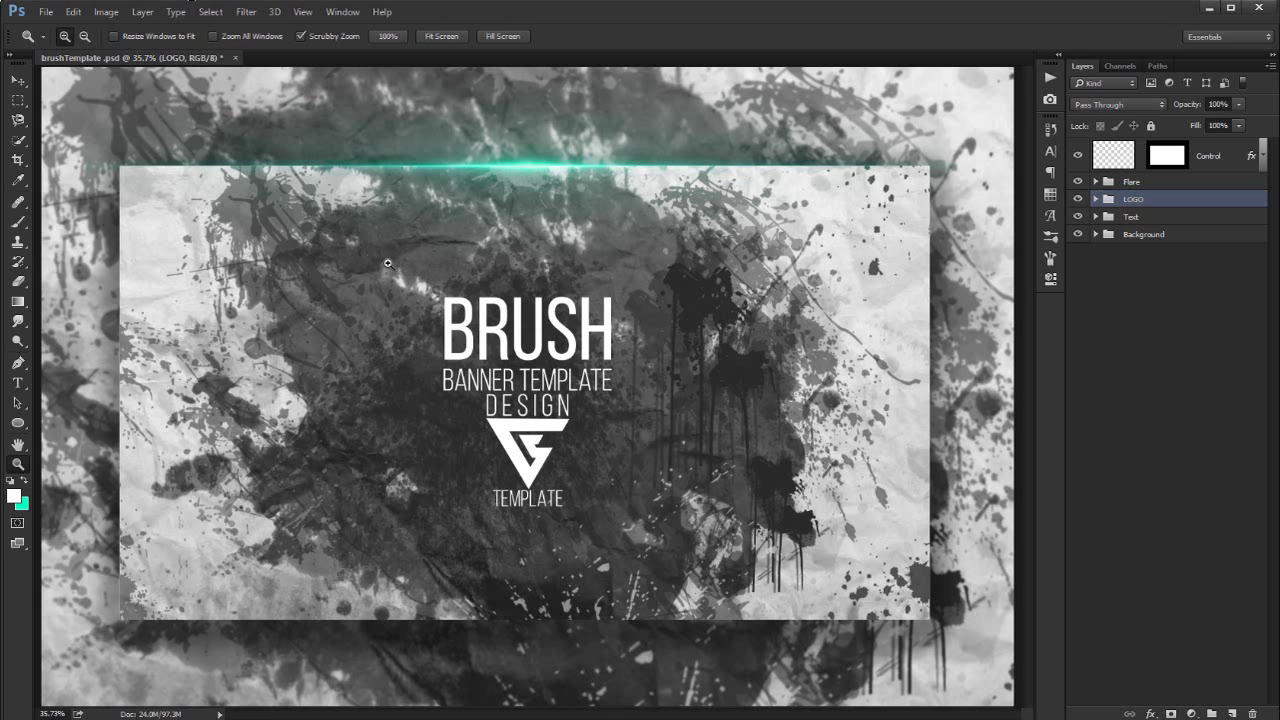
- Target the Control layer's mask and toggle the Control layer off and back on
left_click(1152, 274)
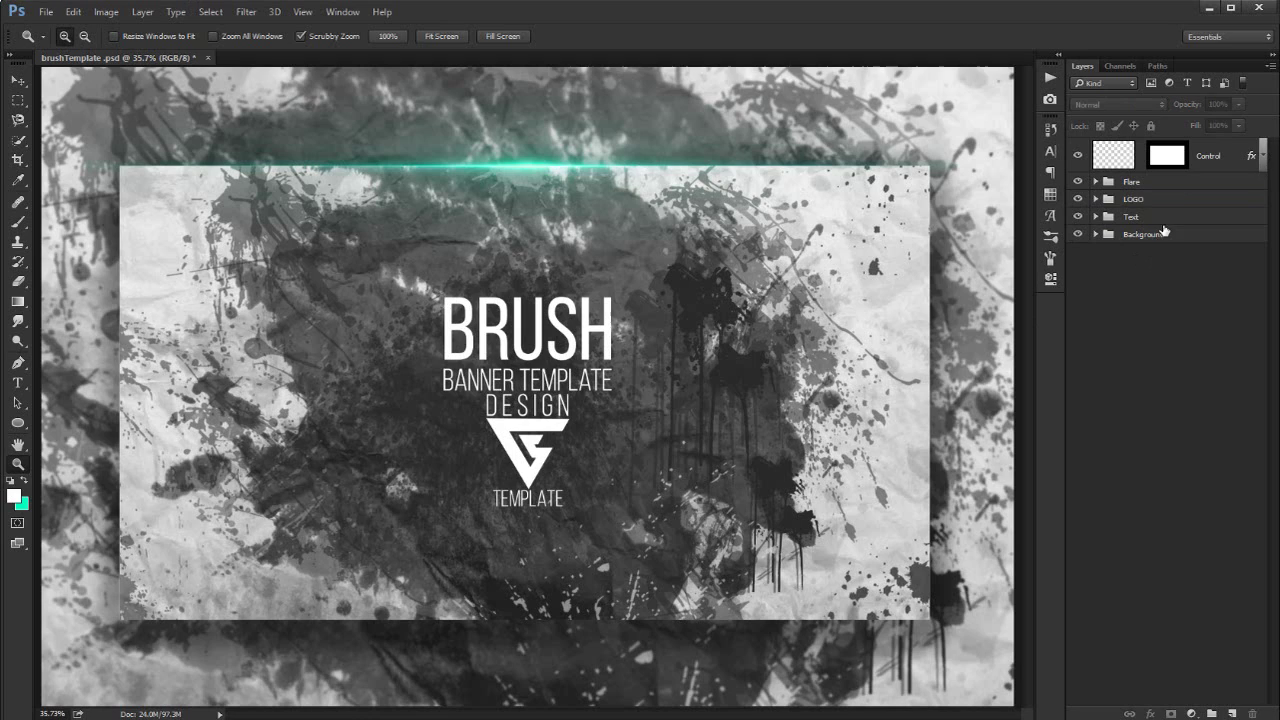
left_click(1180, 156)
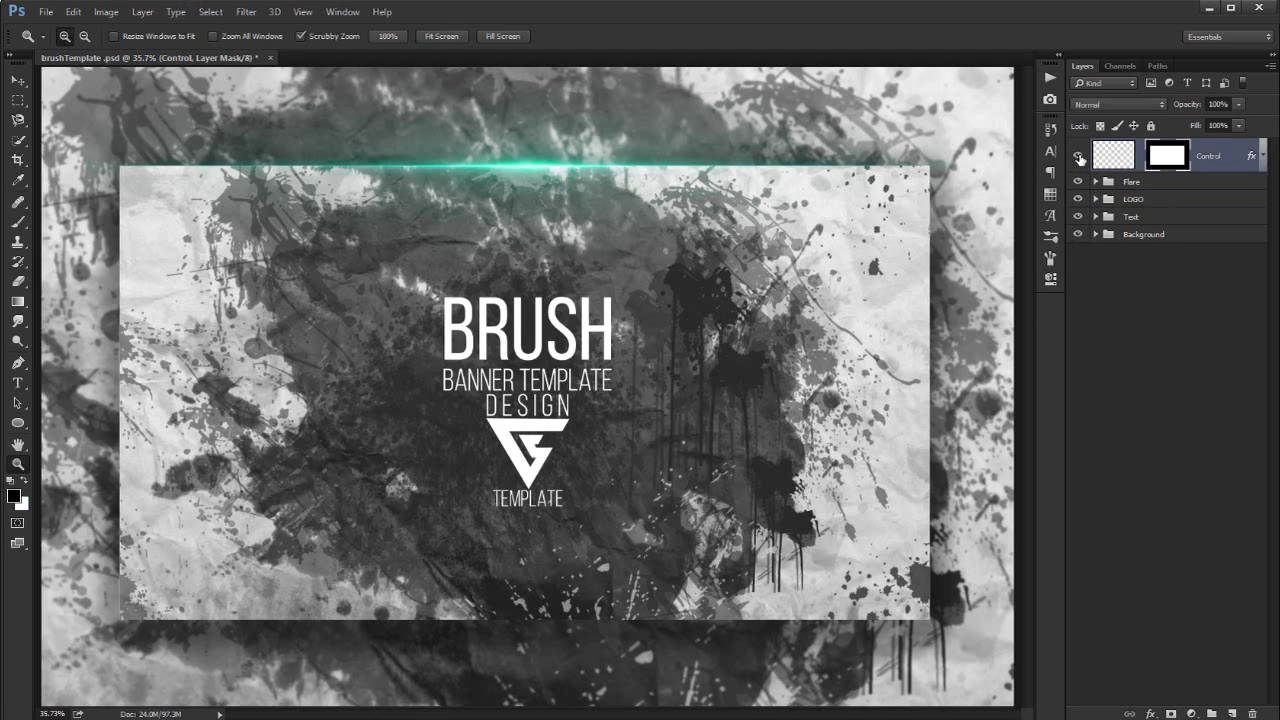
left_click(1078, 157)
left_click(1078, 157)
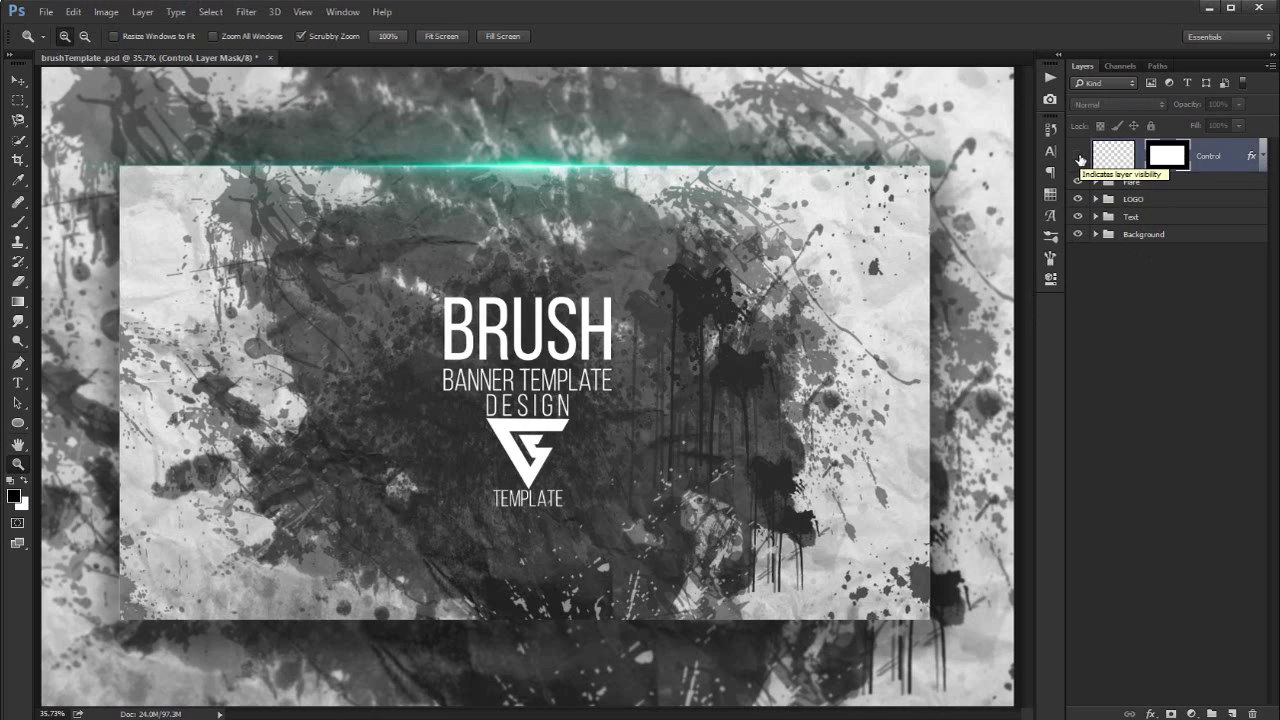
left_click(1078, 156)
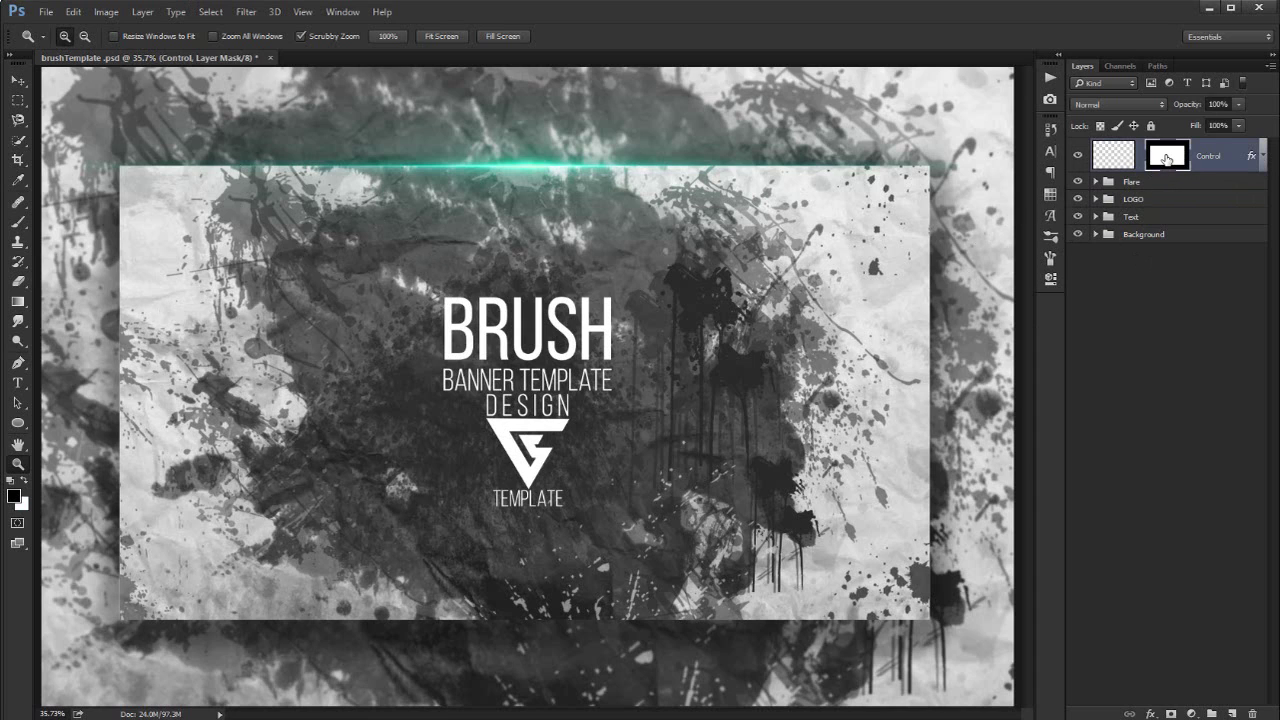
- Crop the canvas to the Control mask selection with Image > Crop, then deselect
left_click(1166, 158, "ctrl")
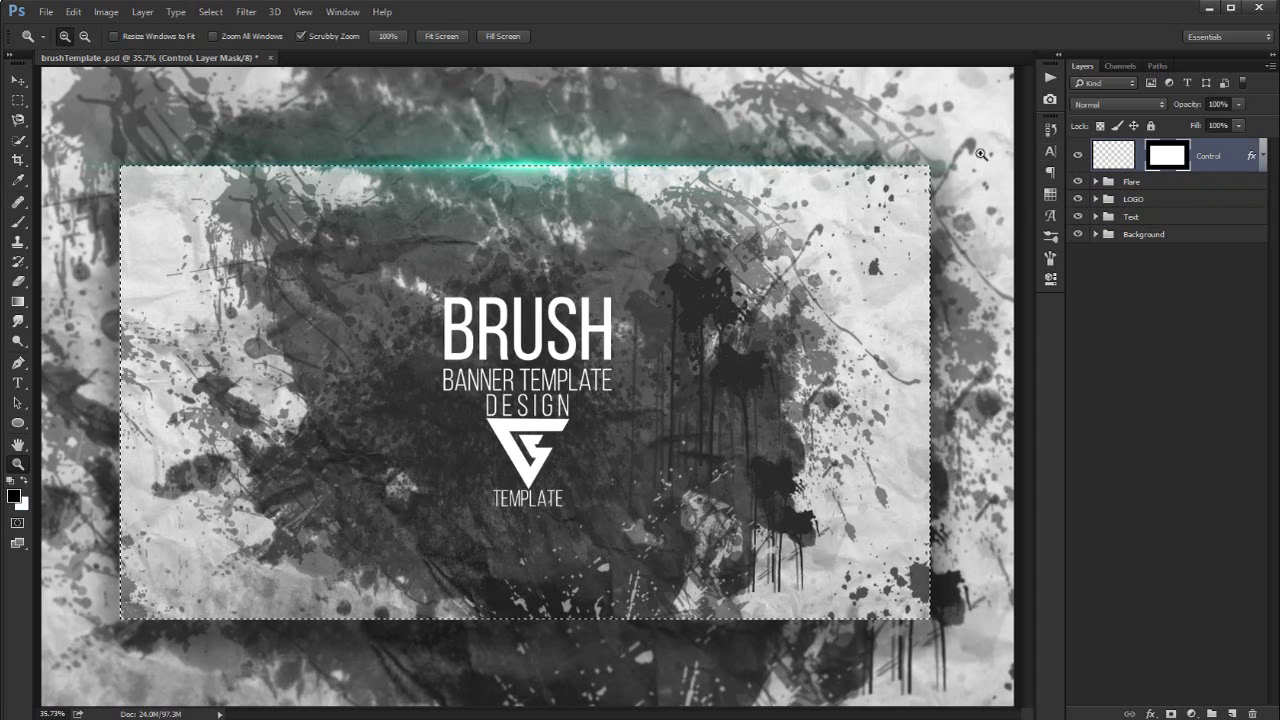
left_click(106, 12)
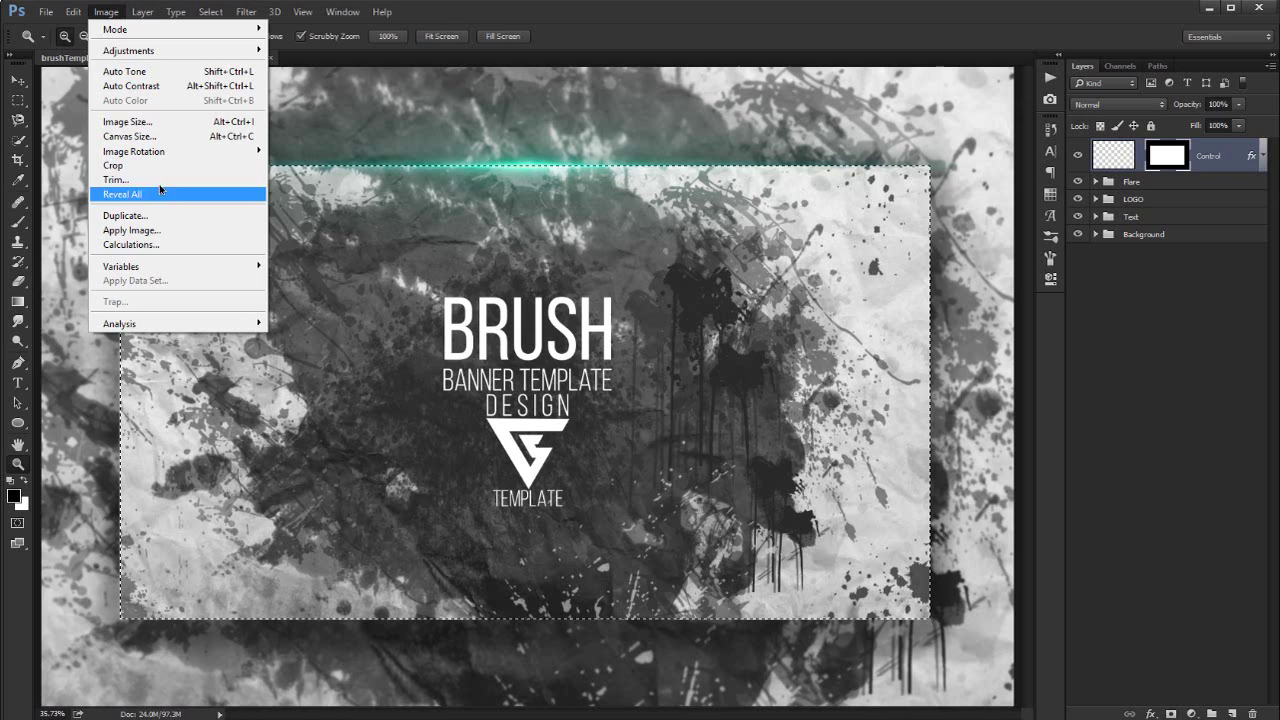
left_click(166, 166)
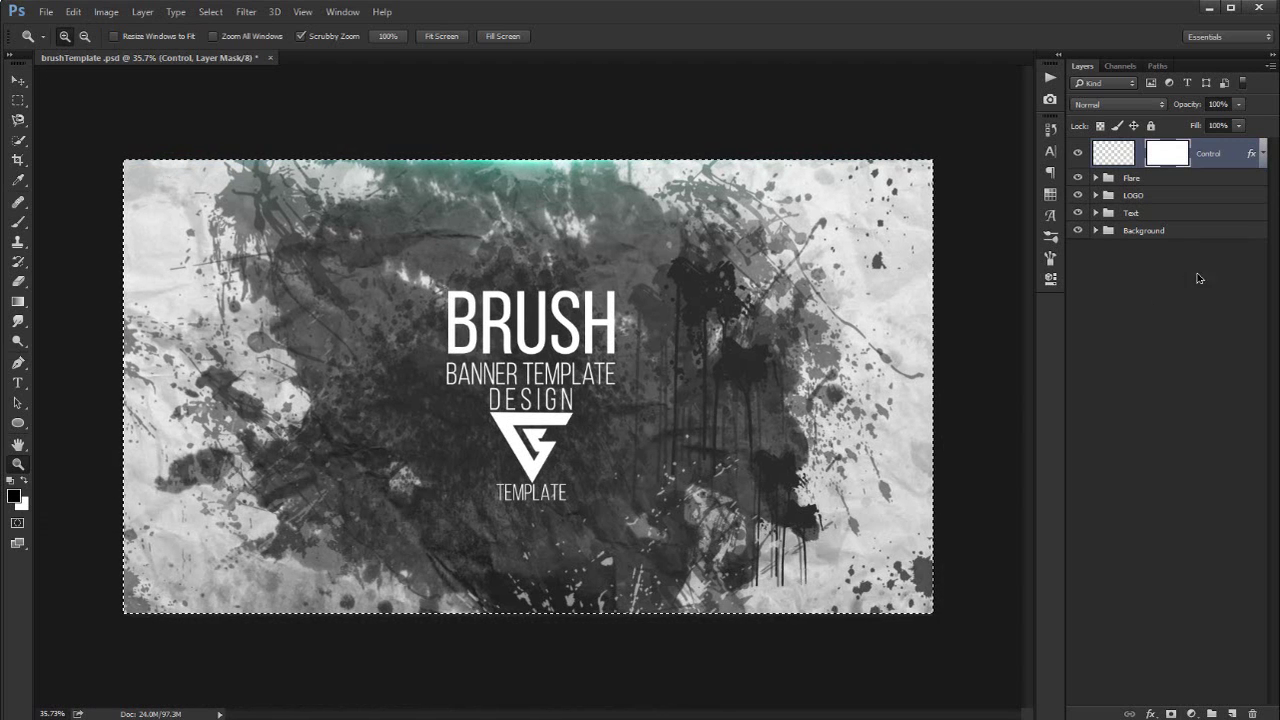
key("ctrl+d")
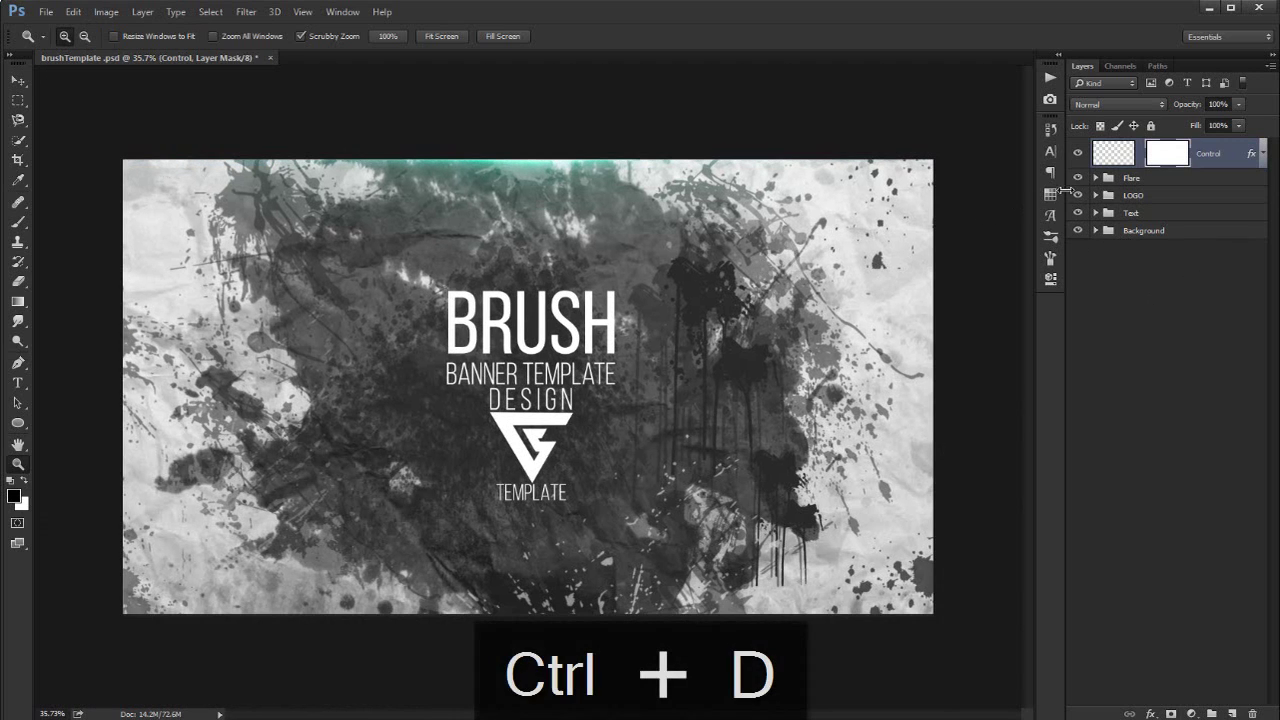
- Hide the Control layer and the Flare group
left_click(1077, 152)
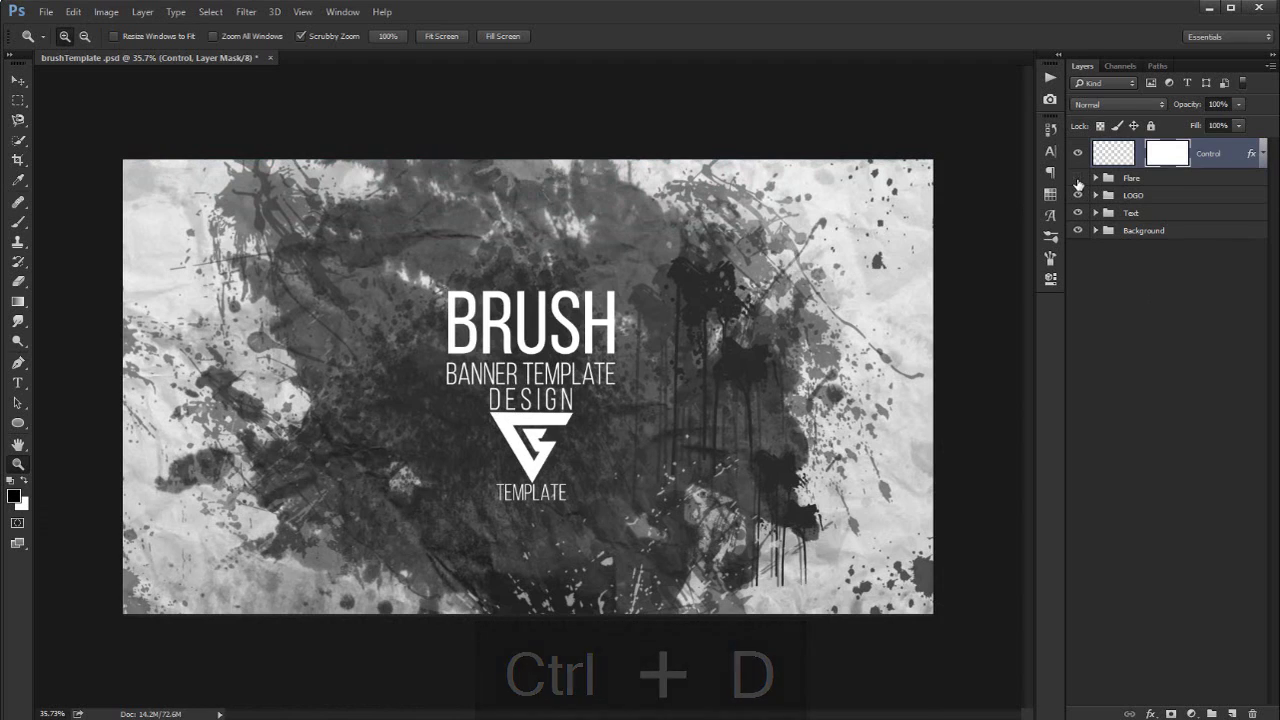
left_click(1130, 195)
left_click(1078, 178)
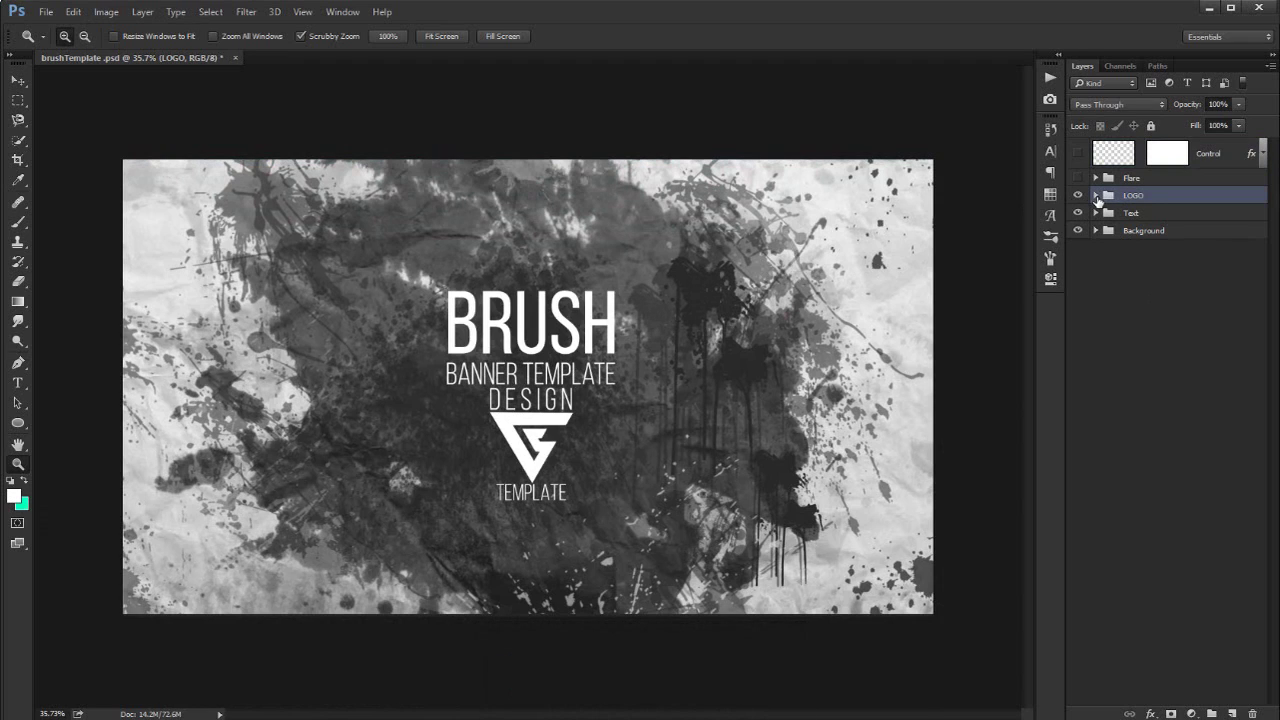
- In the expanded LOGO group, rasterize the GFXS logo layer, then convert it to a smart object
left_click(1096, 196)
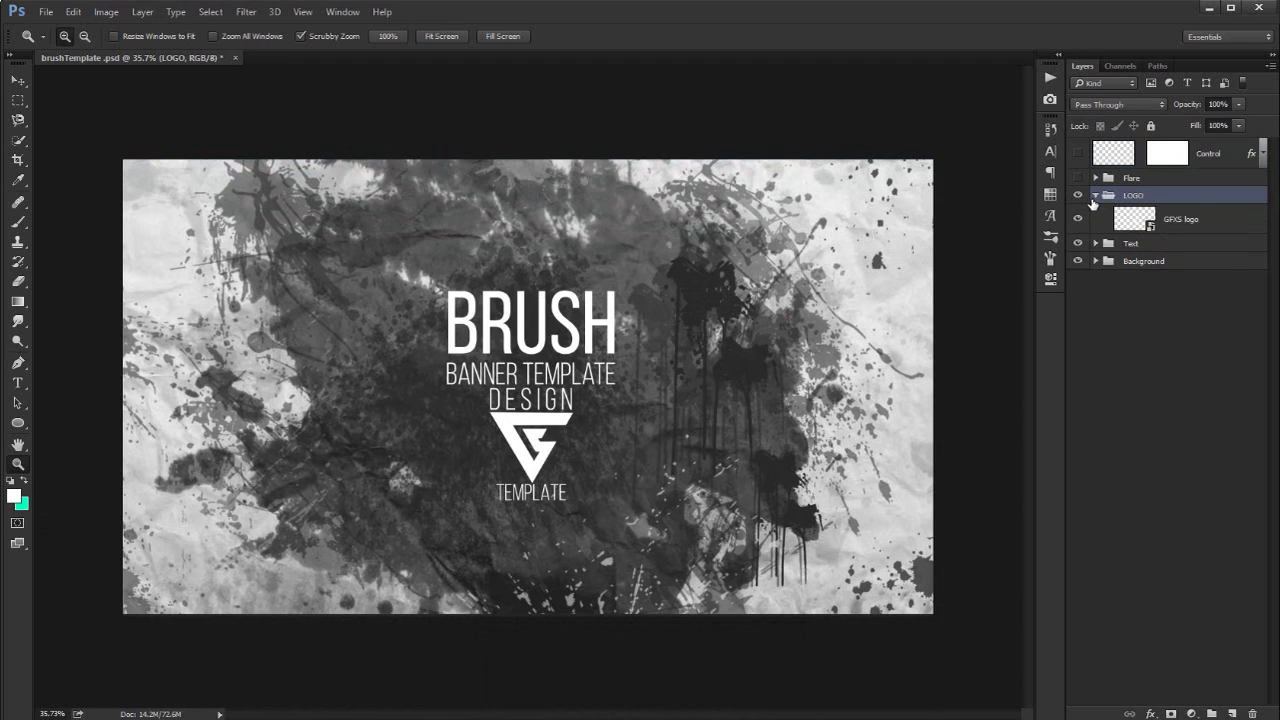
left_click(1120, 222)
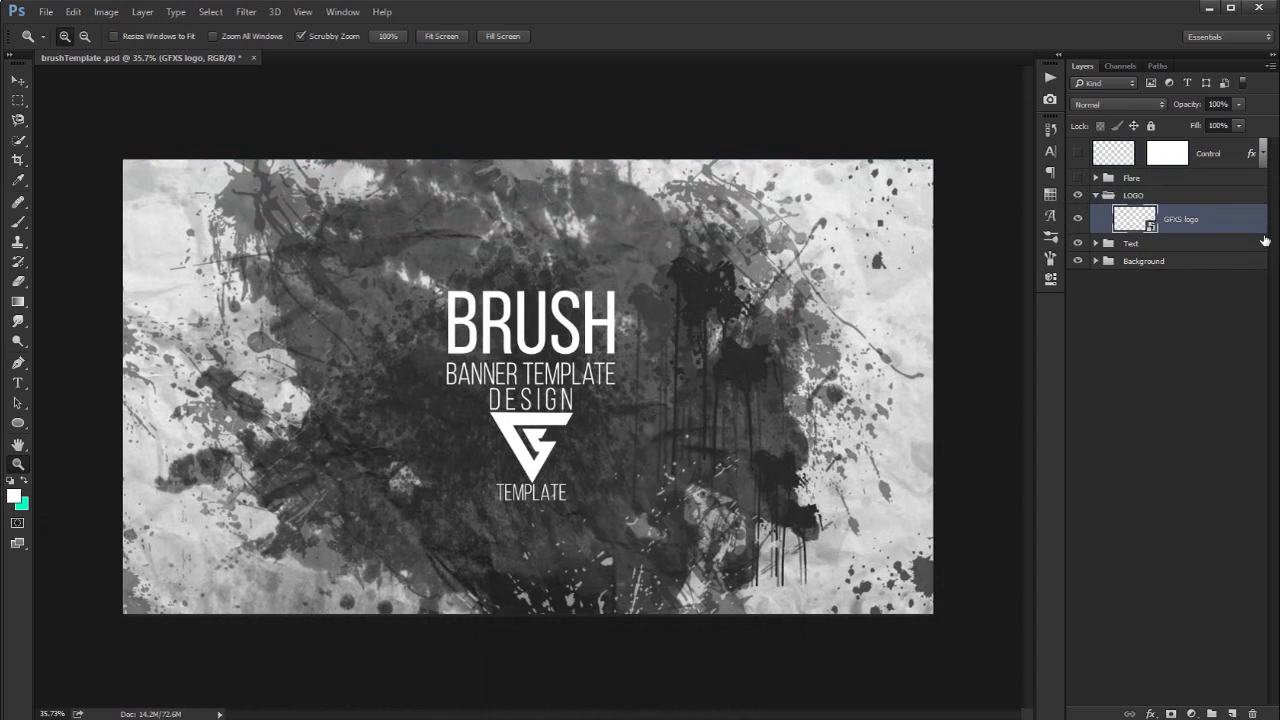
right_click(1236, 226)
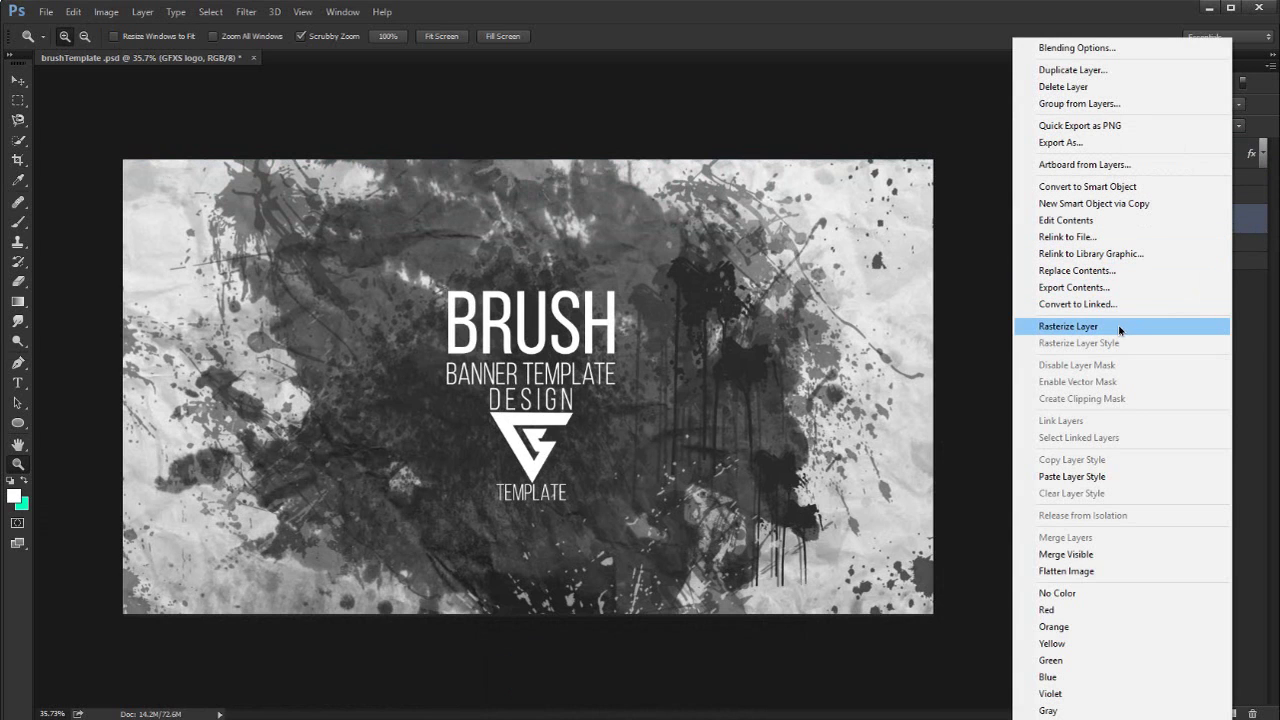
left_click(1119, 330)
right_click(1232, 225)
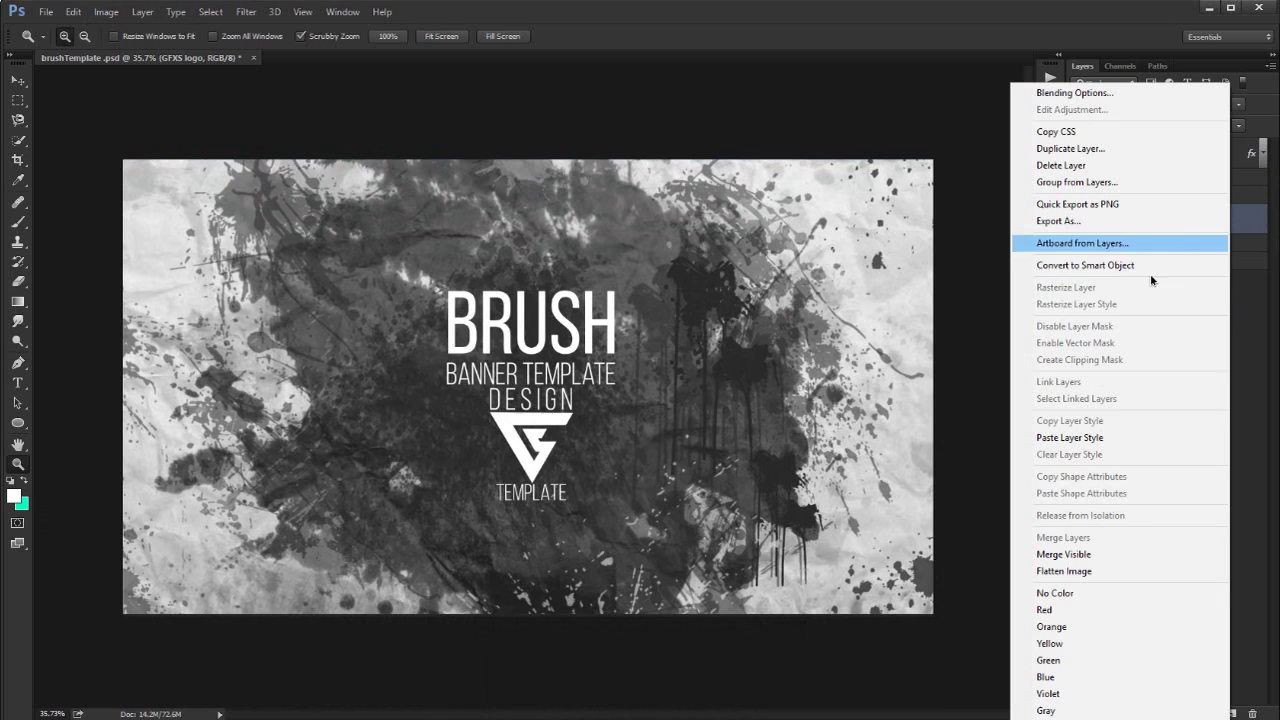
left_click(1095, 266)
- Open the logo smart object and place the SS hexagon logo image into it
double_click(1136, 222)
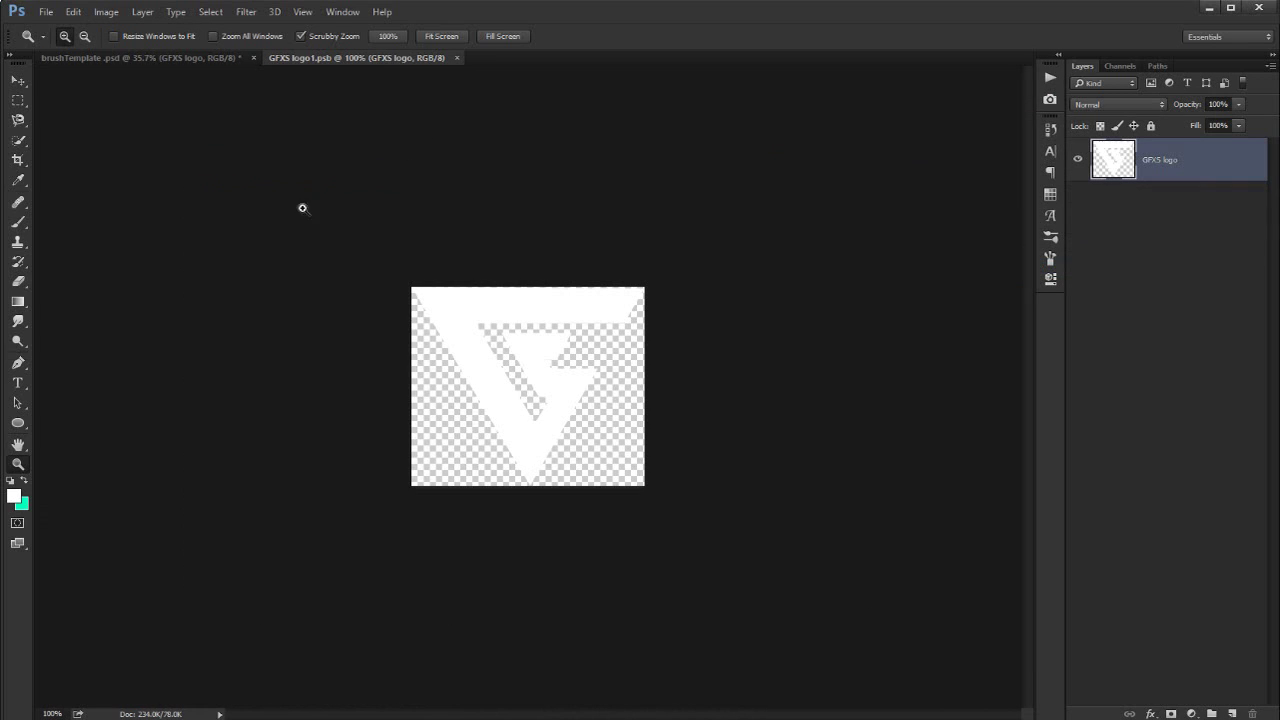
mouse_move(514, 337)
left_mouse_down()
mouse_move(562, 333)
mouse_move(551, 334)
left_mouse_up()
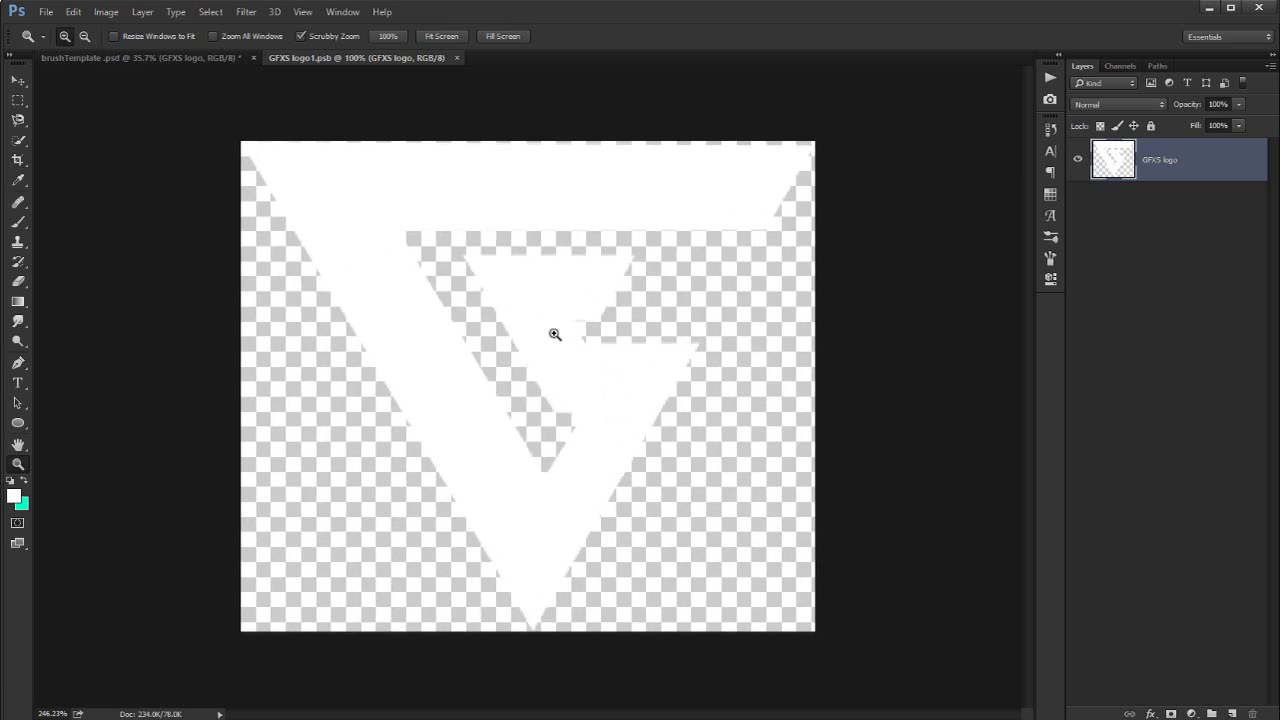
left_click(312, 100)
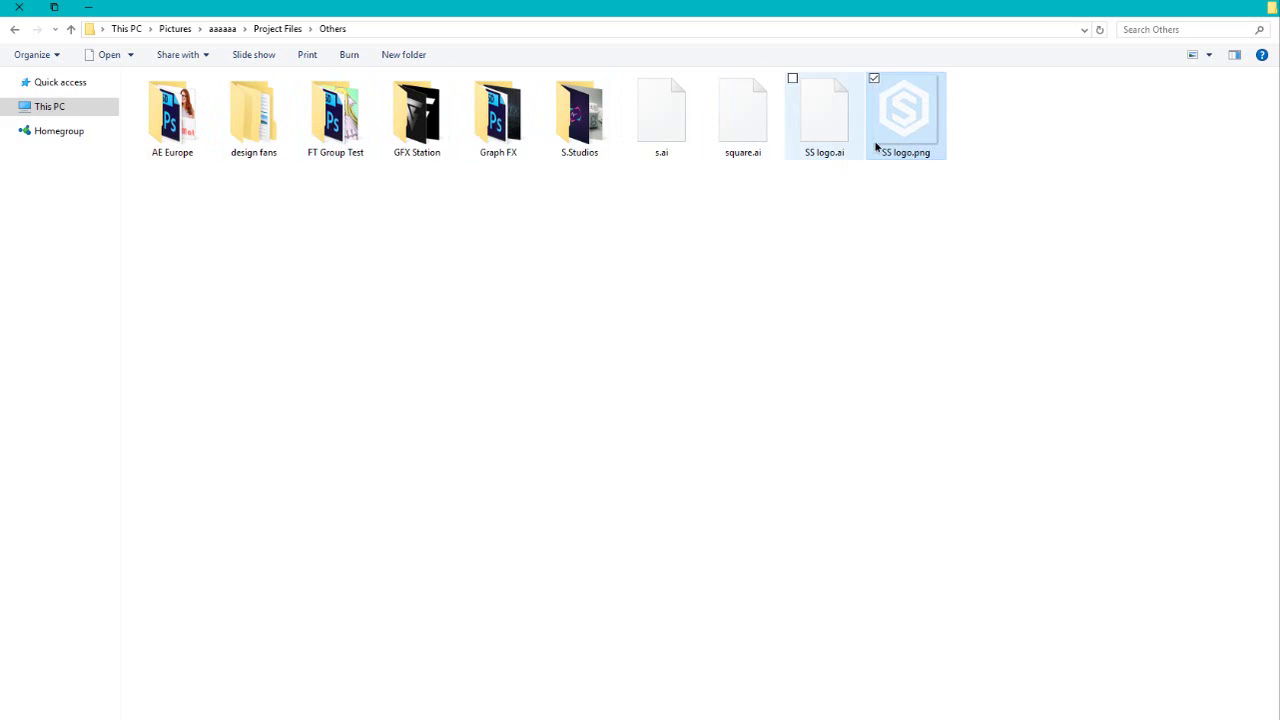
mouse_move(880, 145)
left_mouse_down()
mouse_move(355, 268)
mouse_move(380, 290)
left_mouse_up()
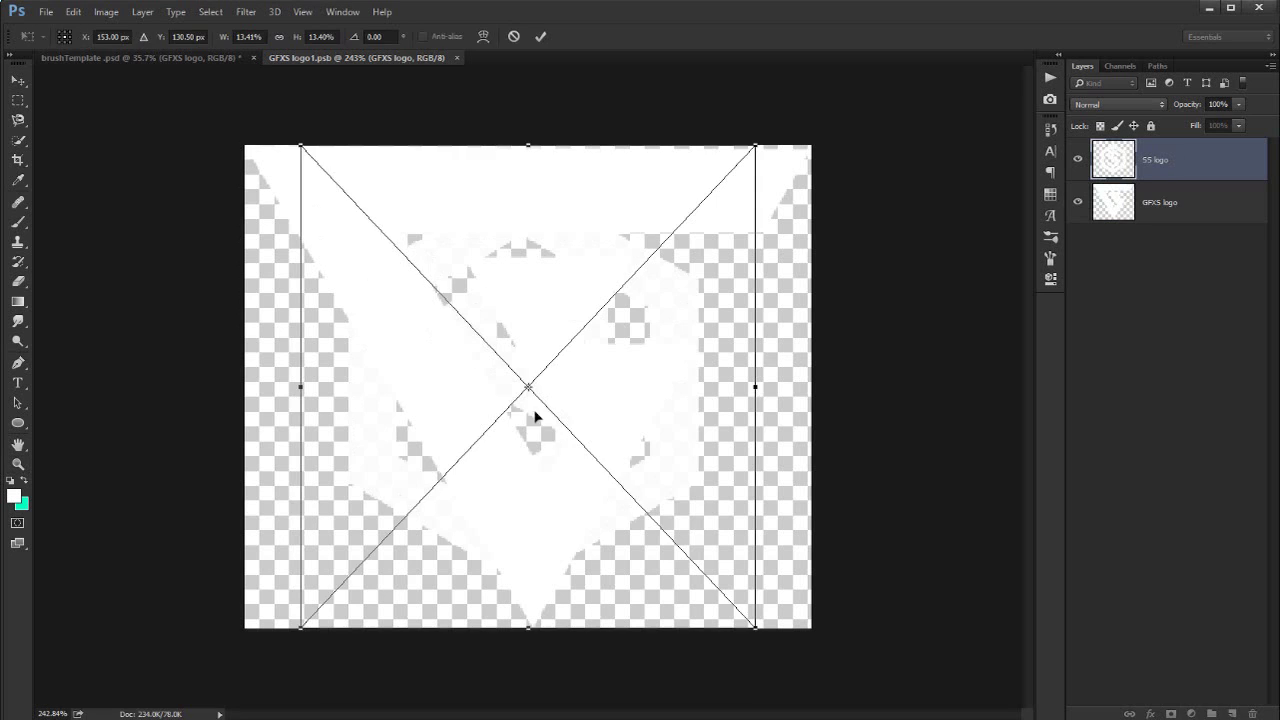
left_click_drag(760, 628, 758, 632)
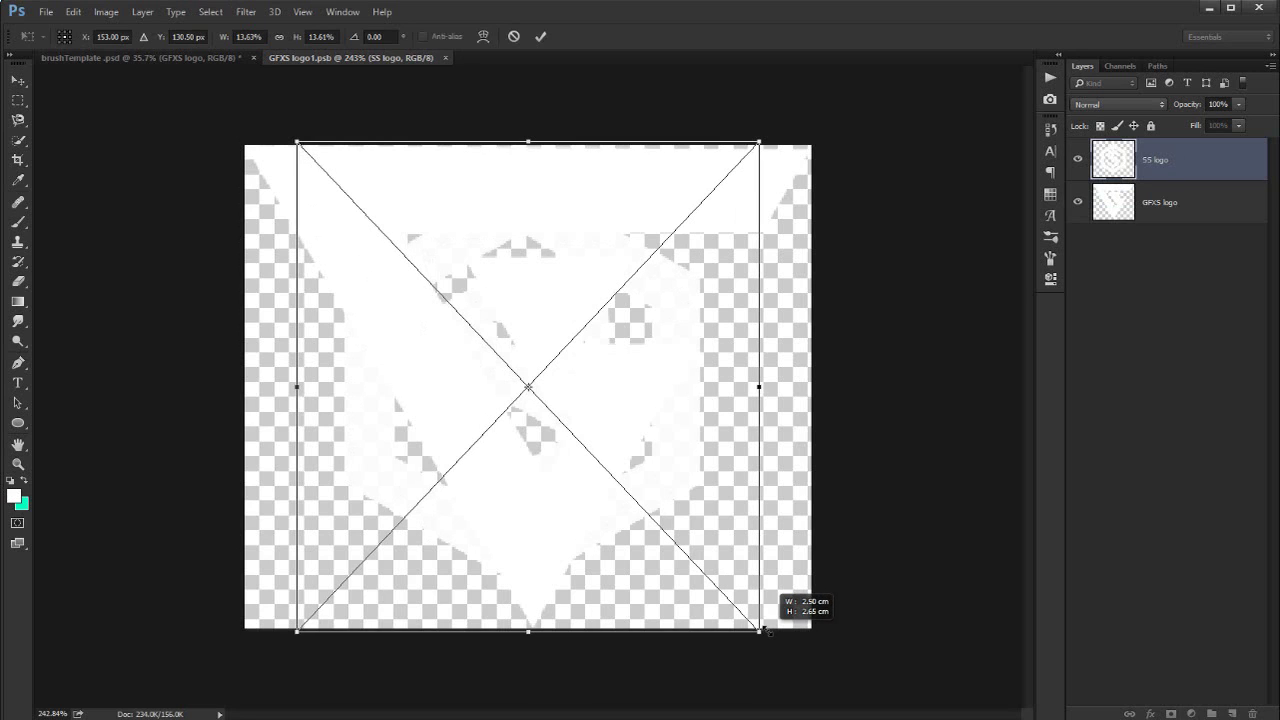
left_click(542, 37)
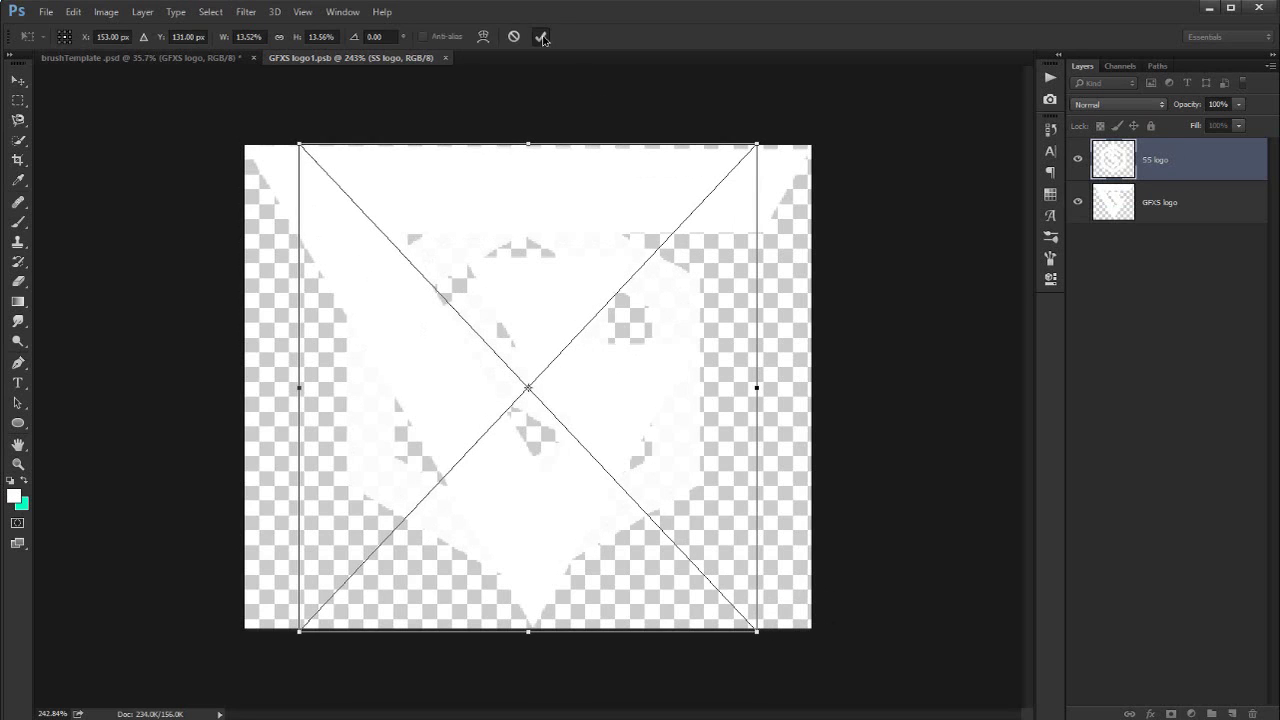
- Hide the GFXS logo, scale the SS logo to nearly fill the canvas, and save
left_click(1078, 208)
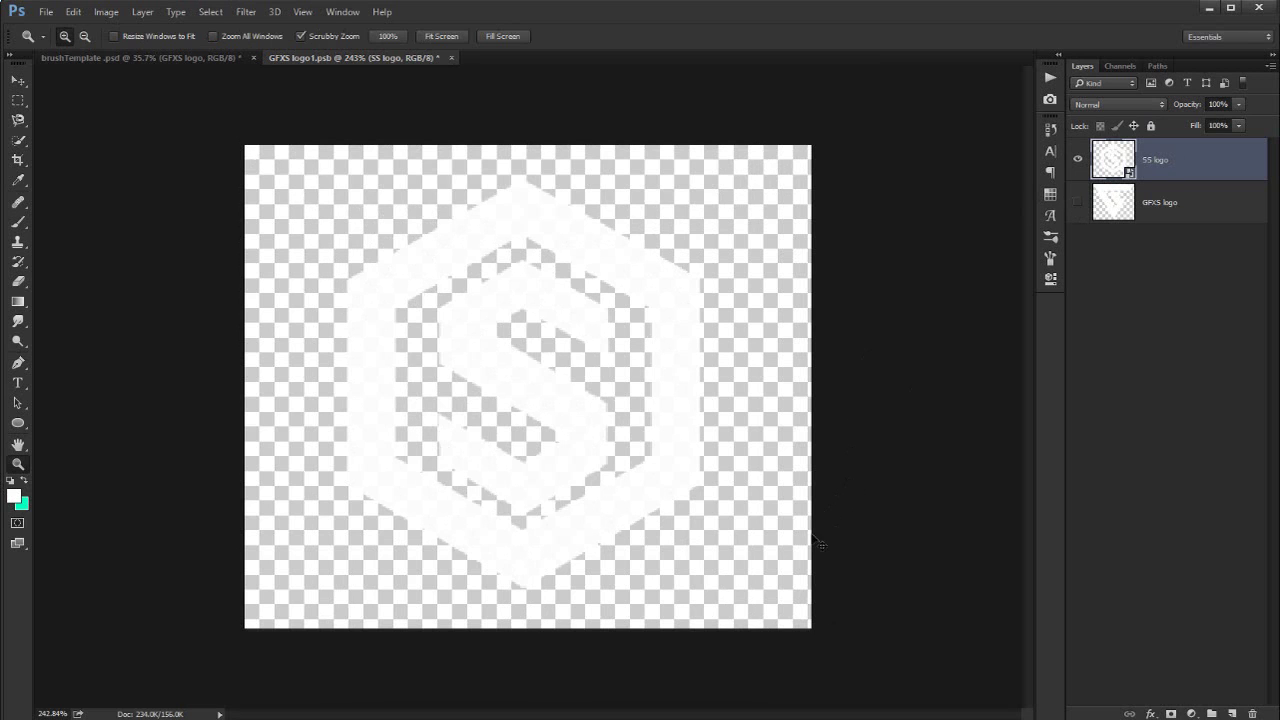
key("ctrl+t")
left_click_drag(757, 632, 815, 657)
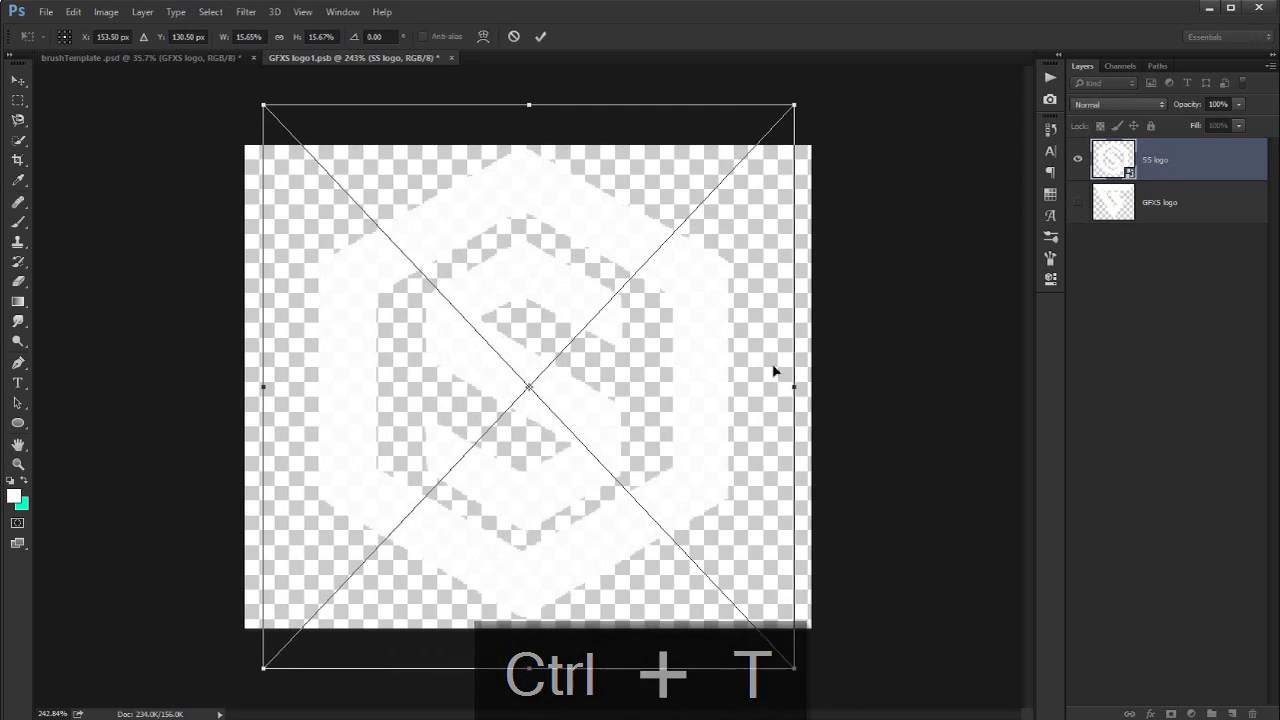
key("Return")
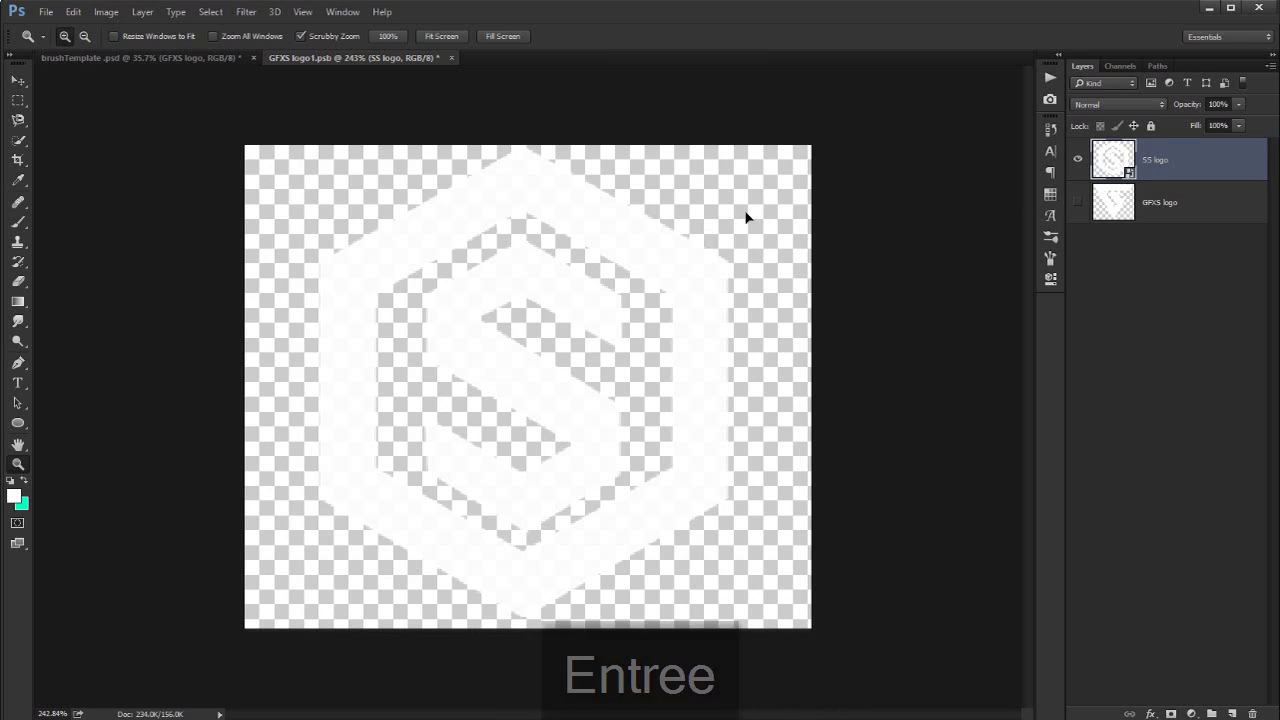
key("ctrl+s")
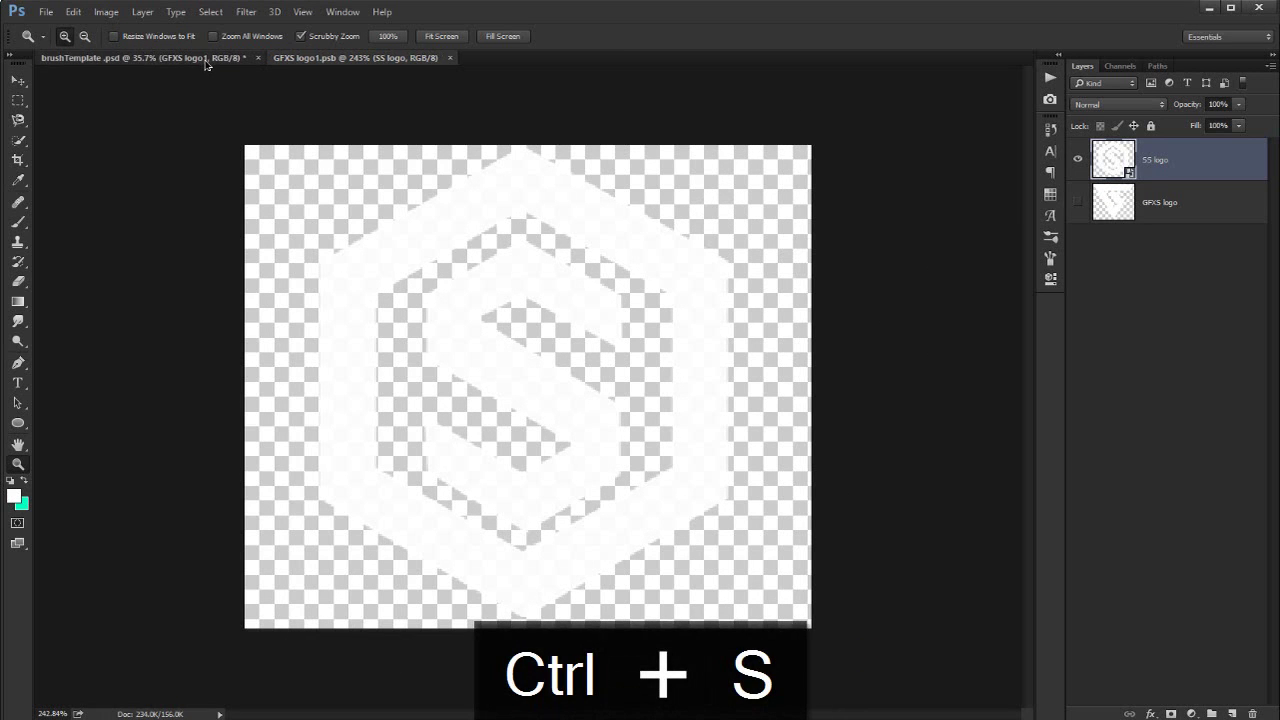
- In brushTemplate.psd, give the GFXS logo1 layer a teal Color Overlay through Blending Options
left_click(200, 58)
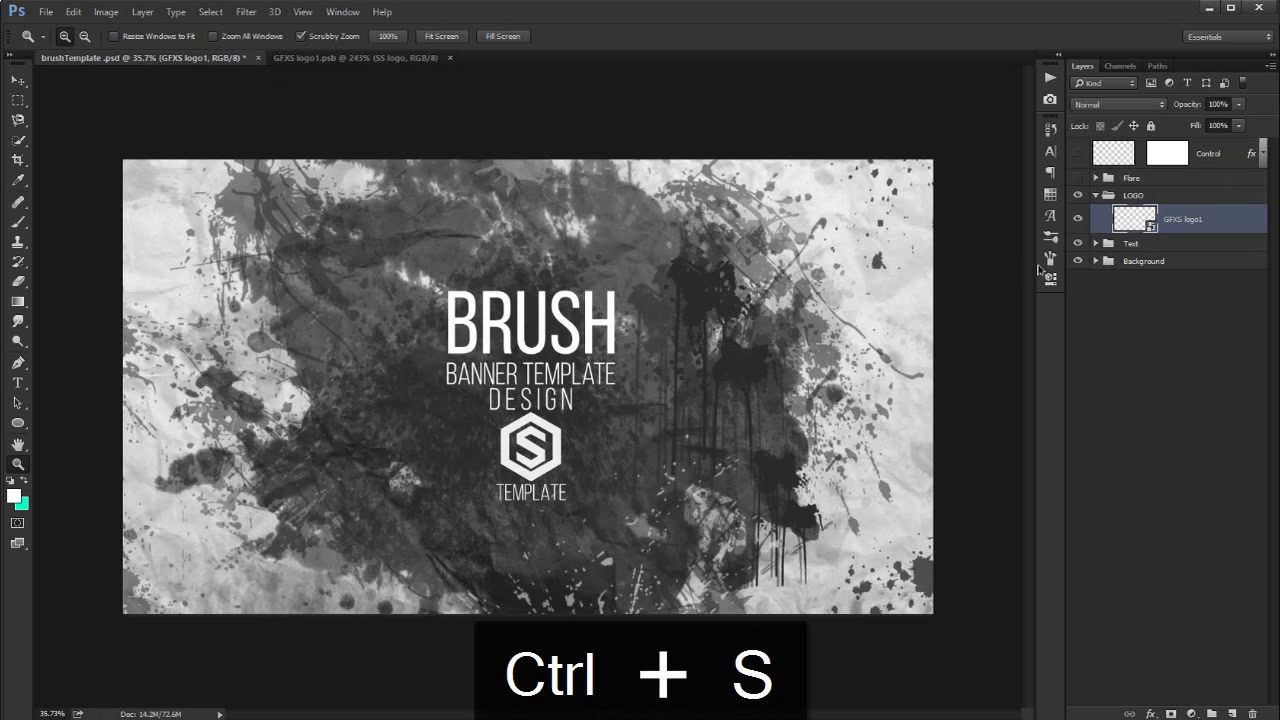
right_click(1215, 222)
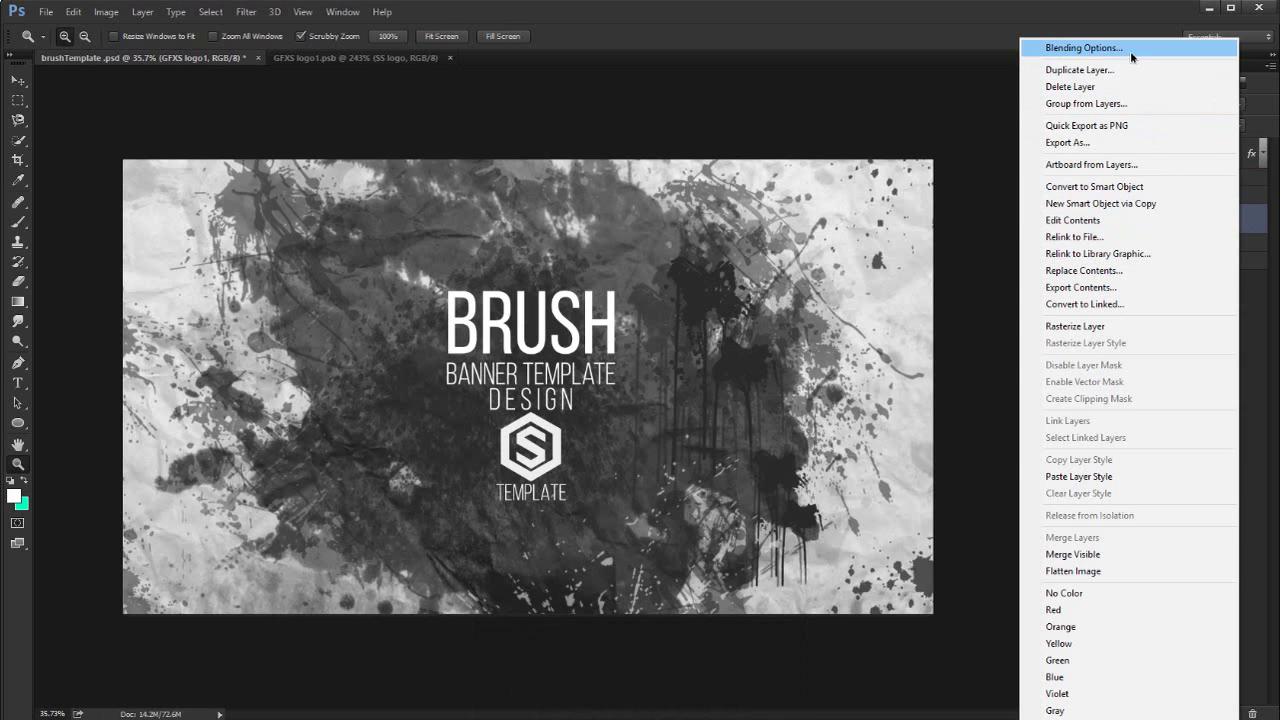
left_click(1130, 49)
left_click(667, 513)
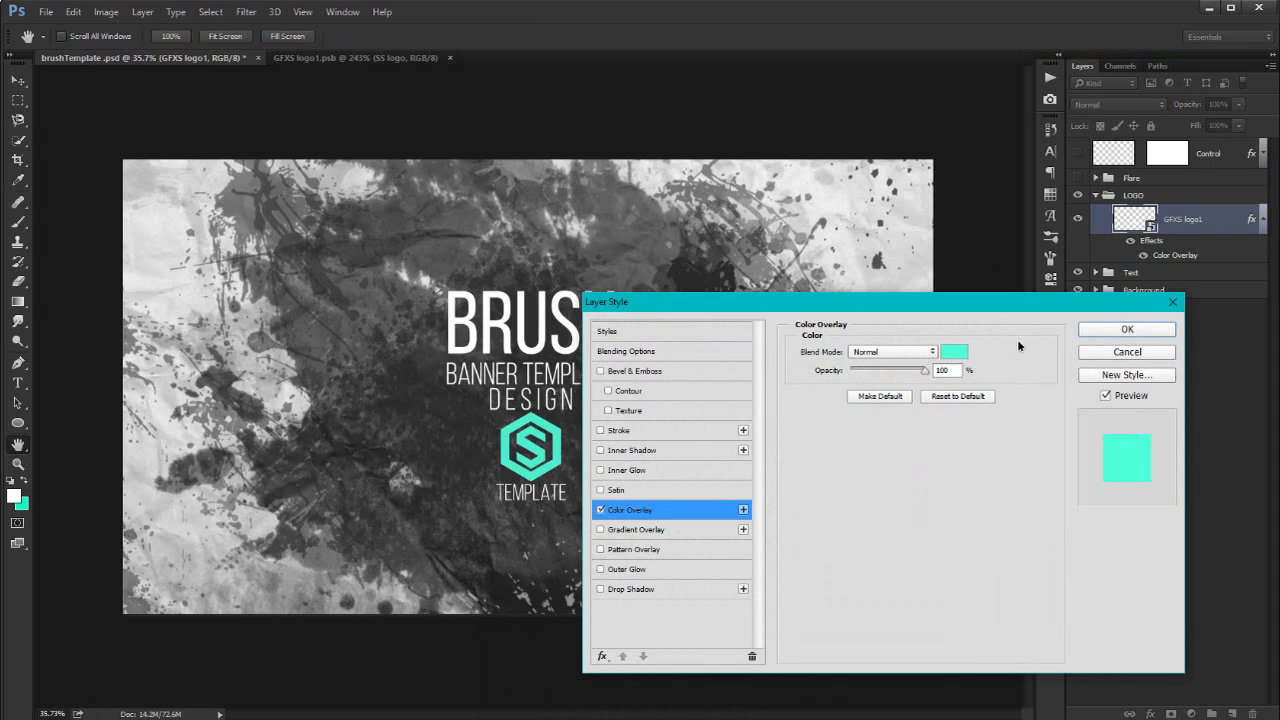
left_click_drag(947, 311, 993, 315)
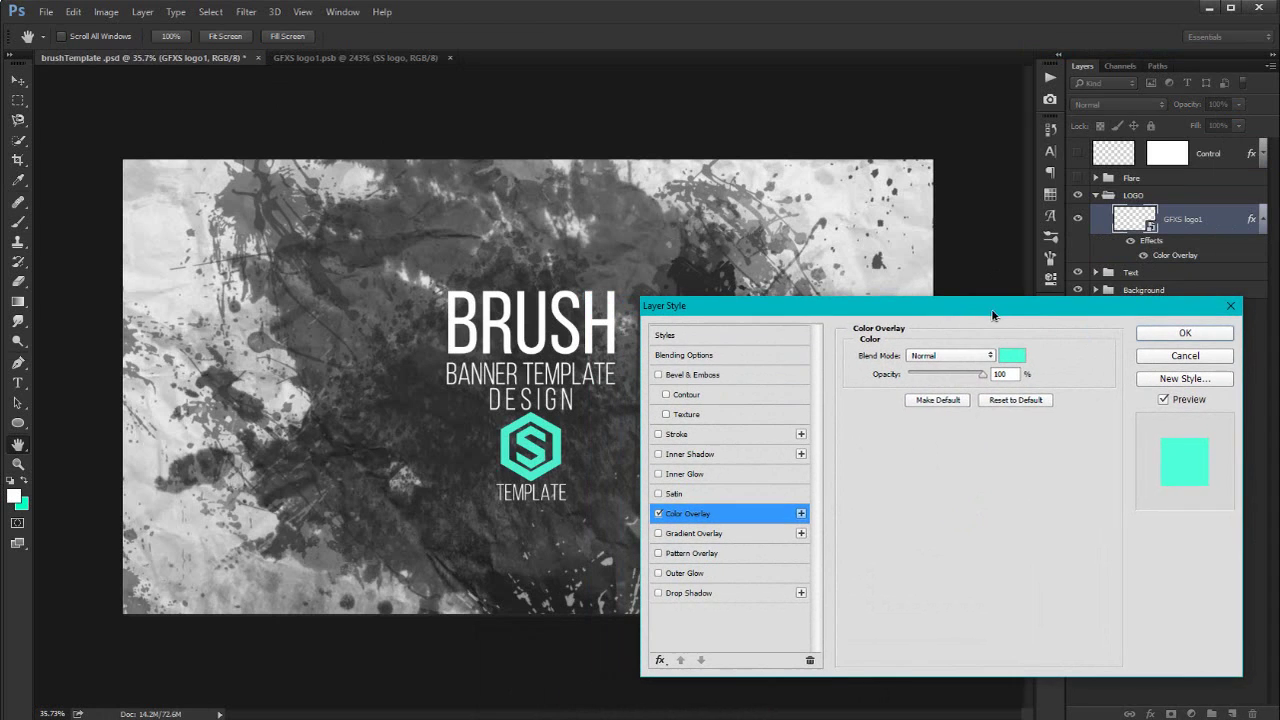
left_click(659, 515)
left_click_drag(875, 316, 841, 317)
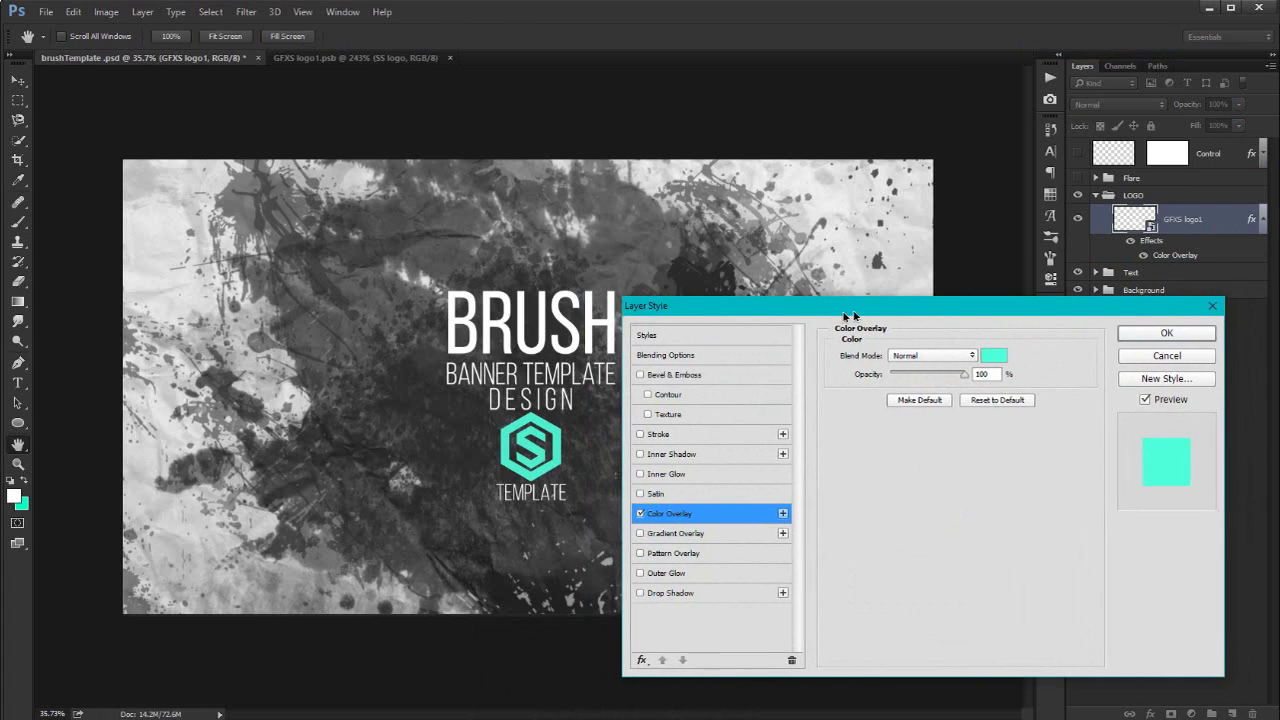
left_click(1122, 338)
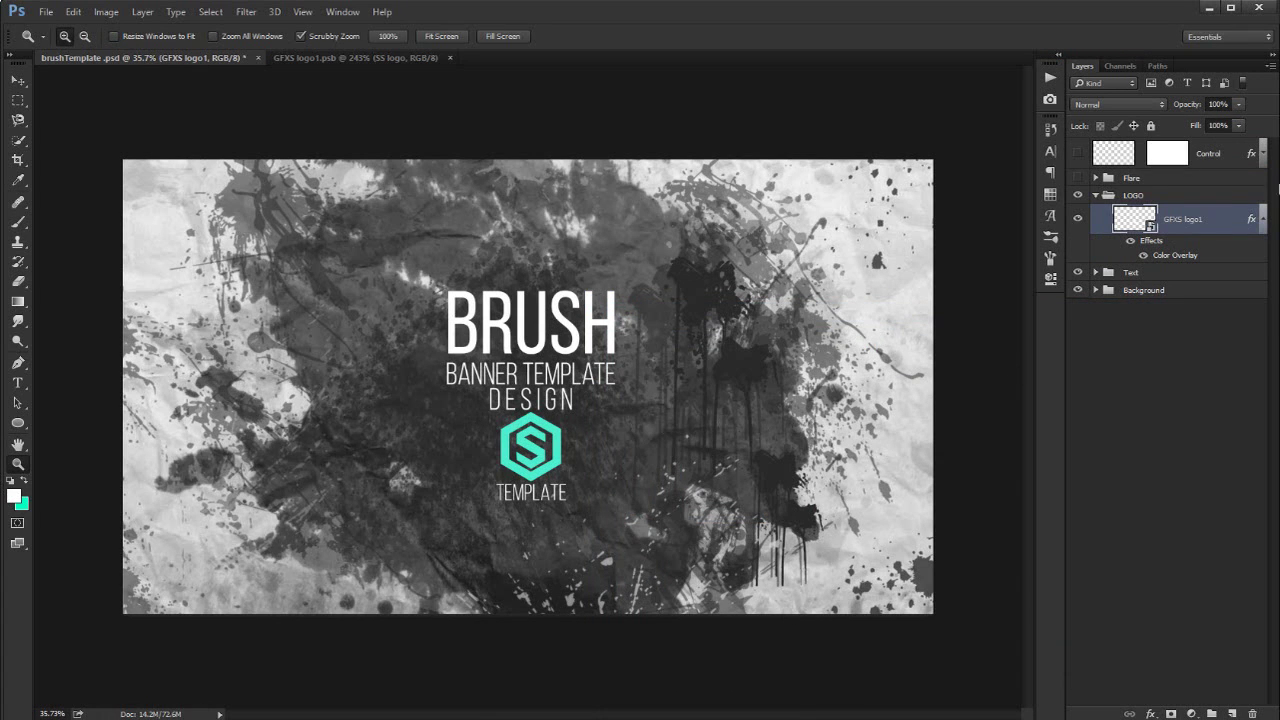
- Expand the Text group and copy the Control layer's layer style
left_click(1097, 196)
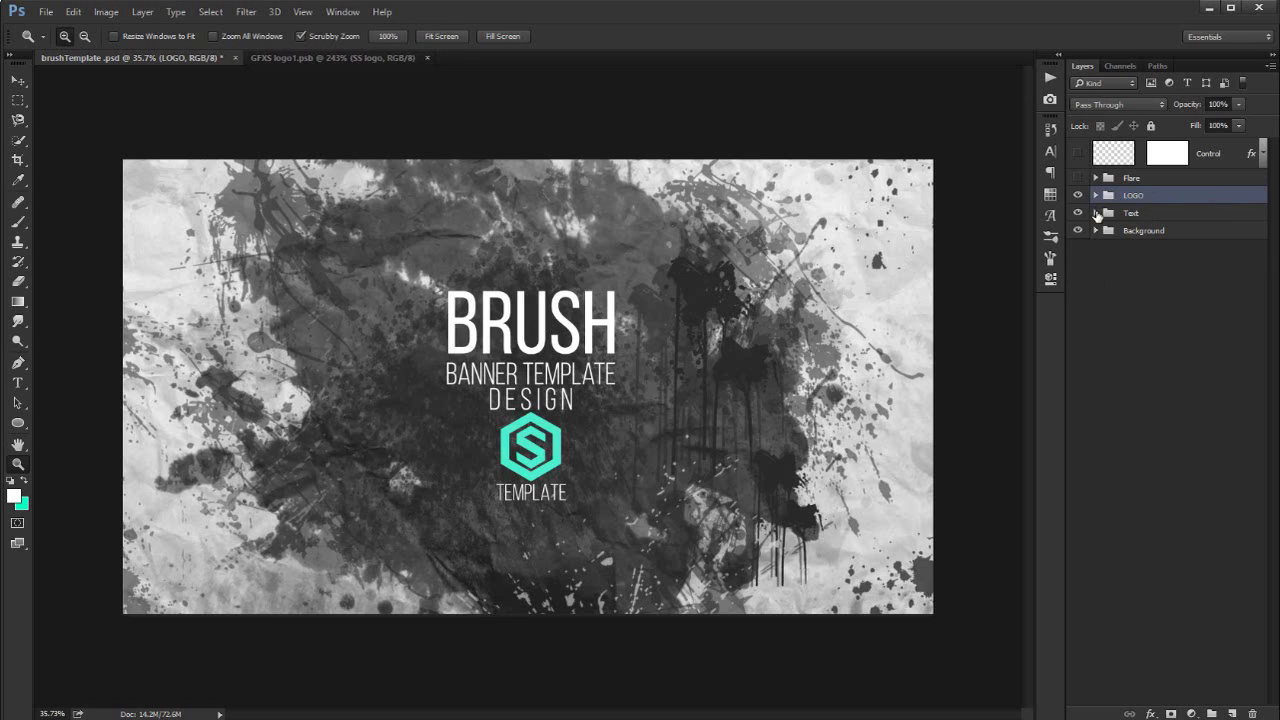
left_click(1096, 213)
left_click(1078, 236)
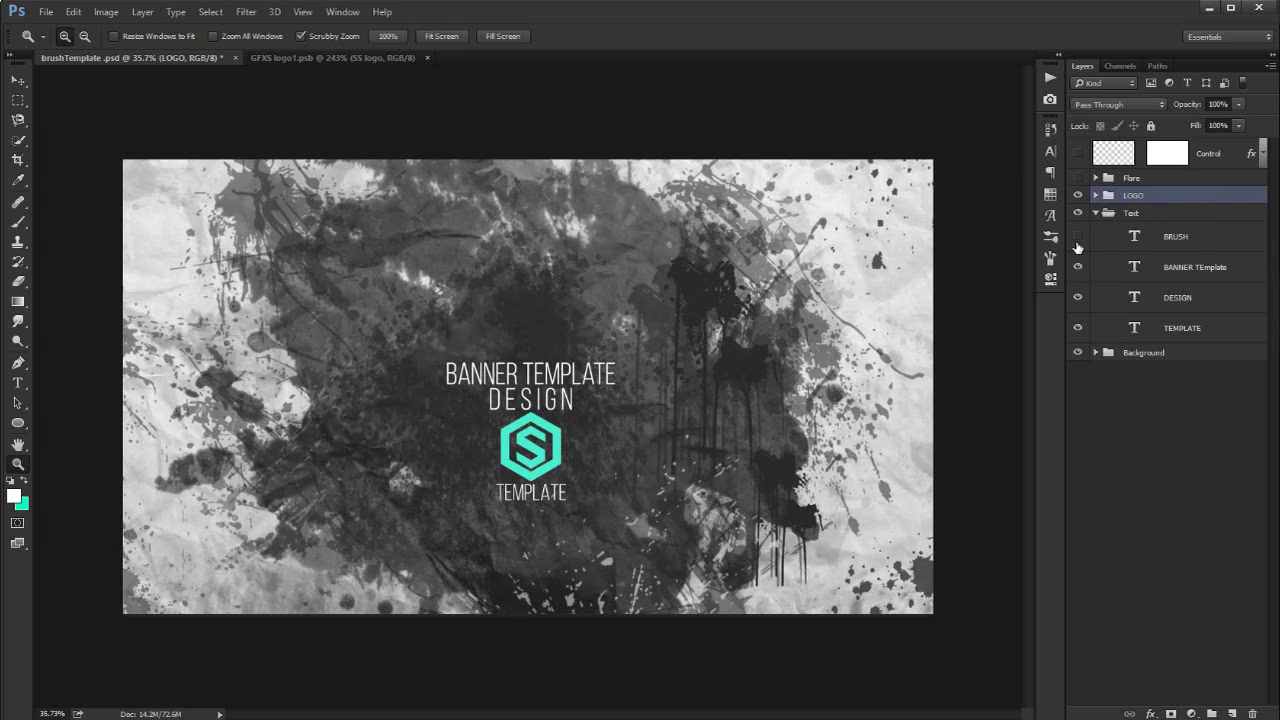
left_click(1176, 240)
right_click(1226, 158)
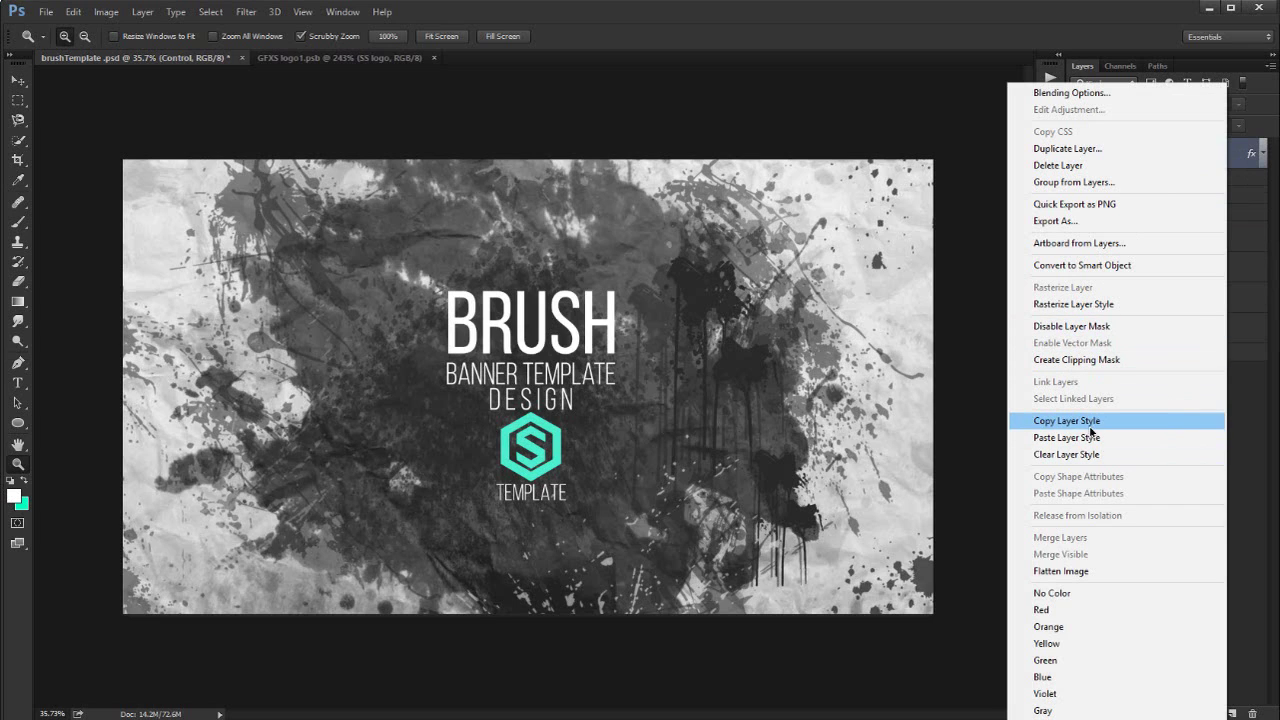
left_click(1232, 164)
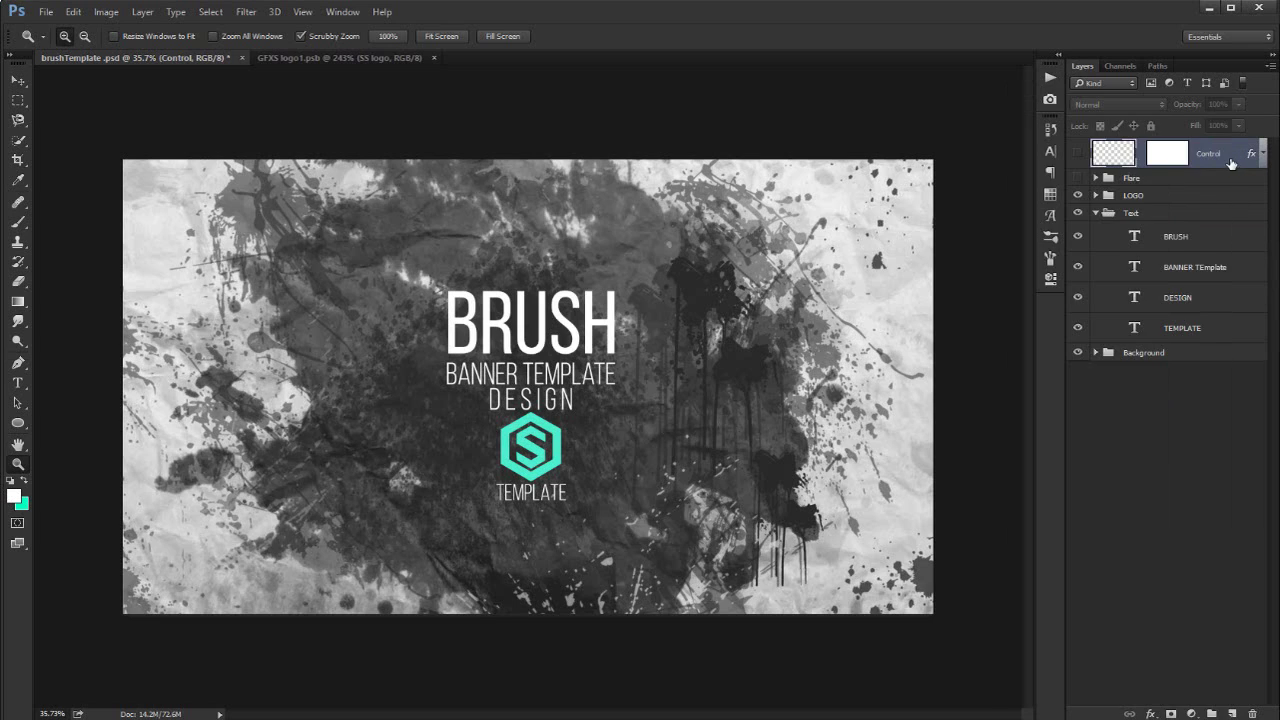
right_click(1228, 162)
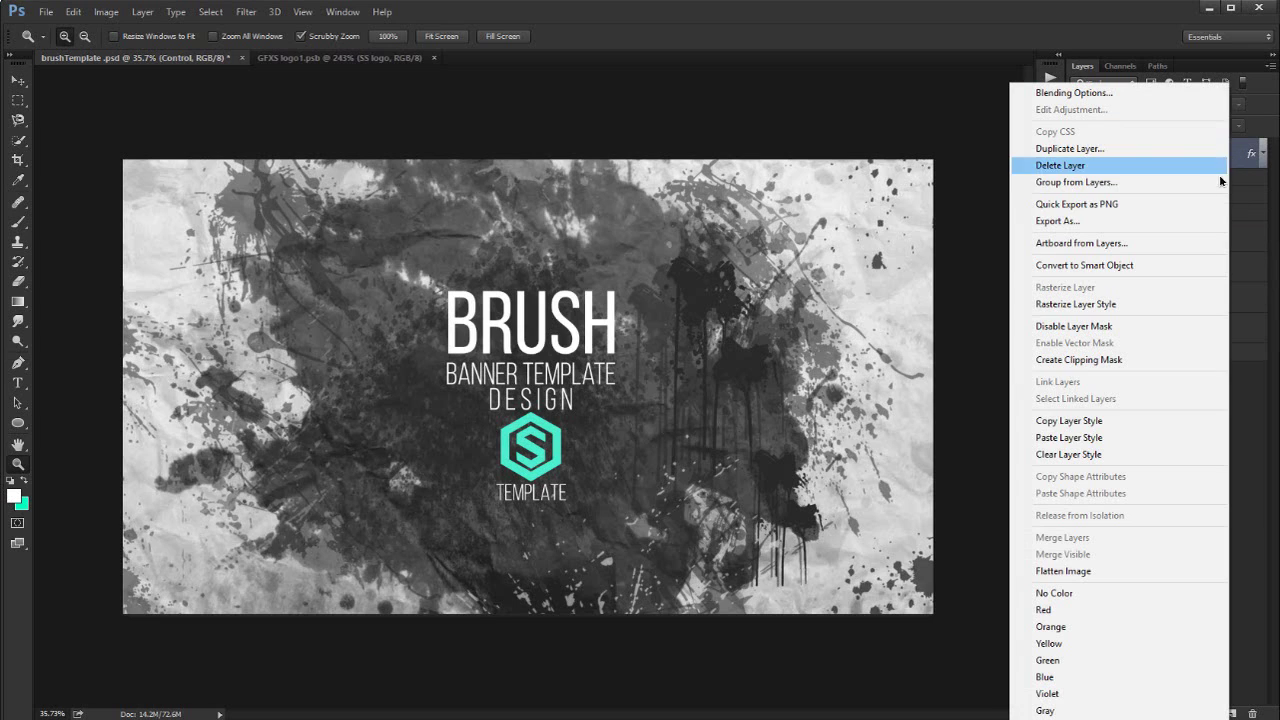
left_click(1108, 421)
- Paste the Control style onto the four text layers, BRUSH through the last
left_click(1212, 246)
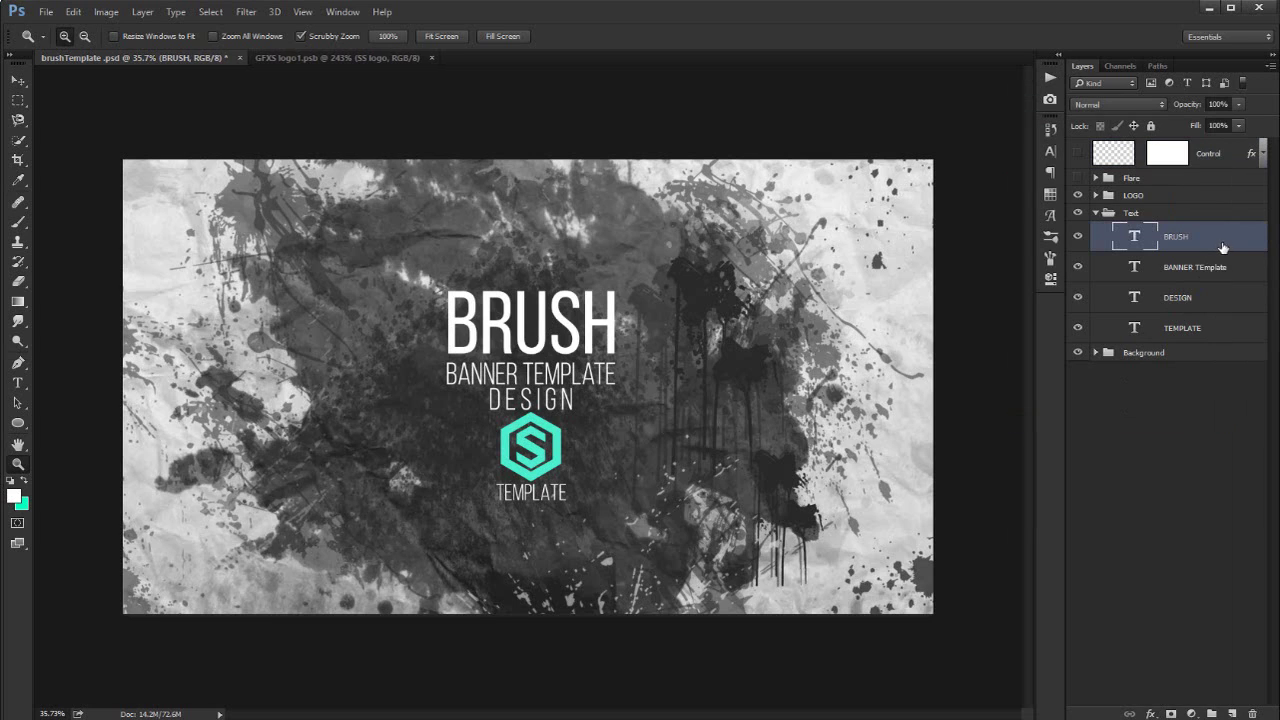
left_click(1222, 328, "shift")
right_click(1222, 328)
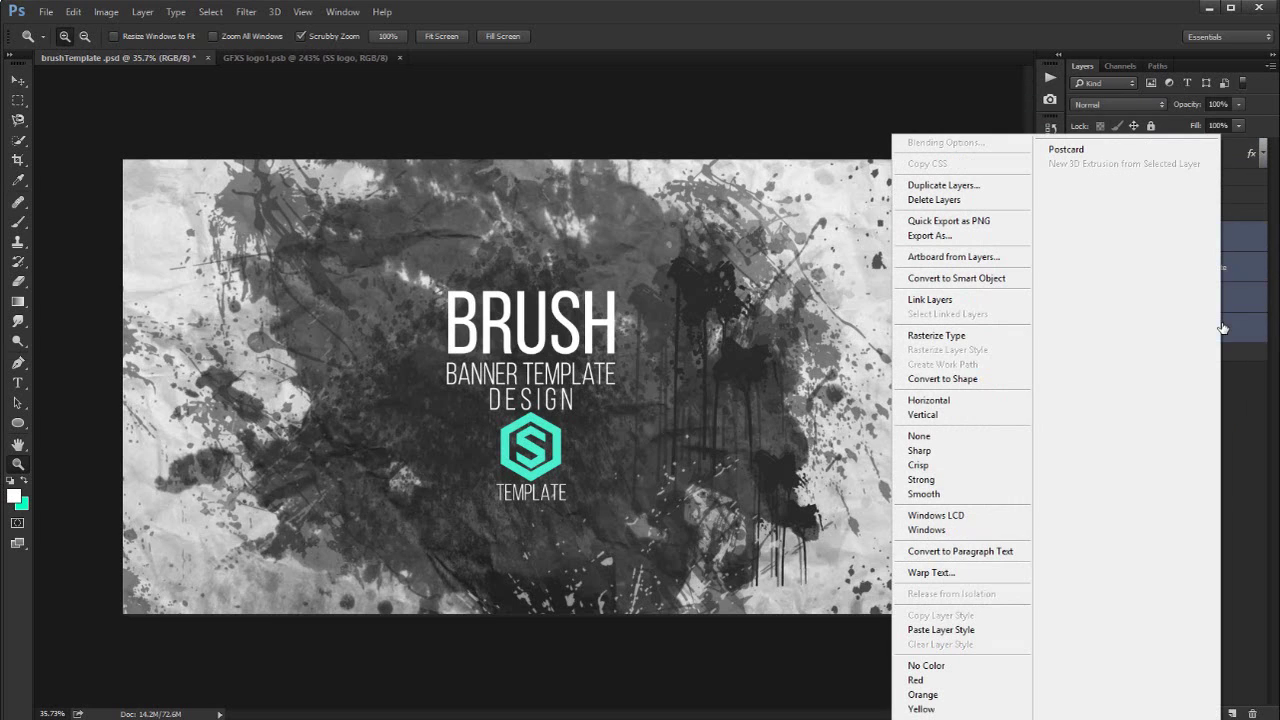
left_click(967, 630)
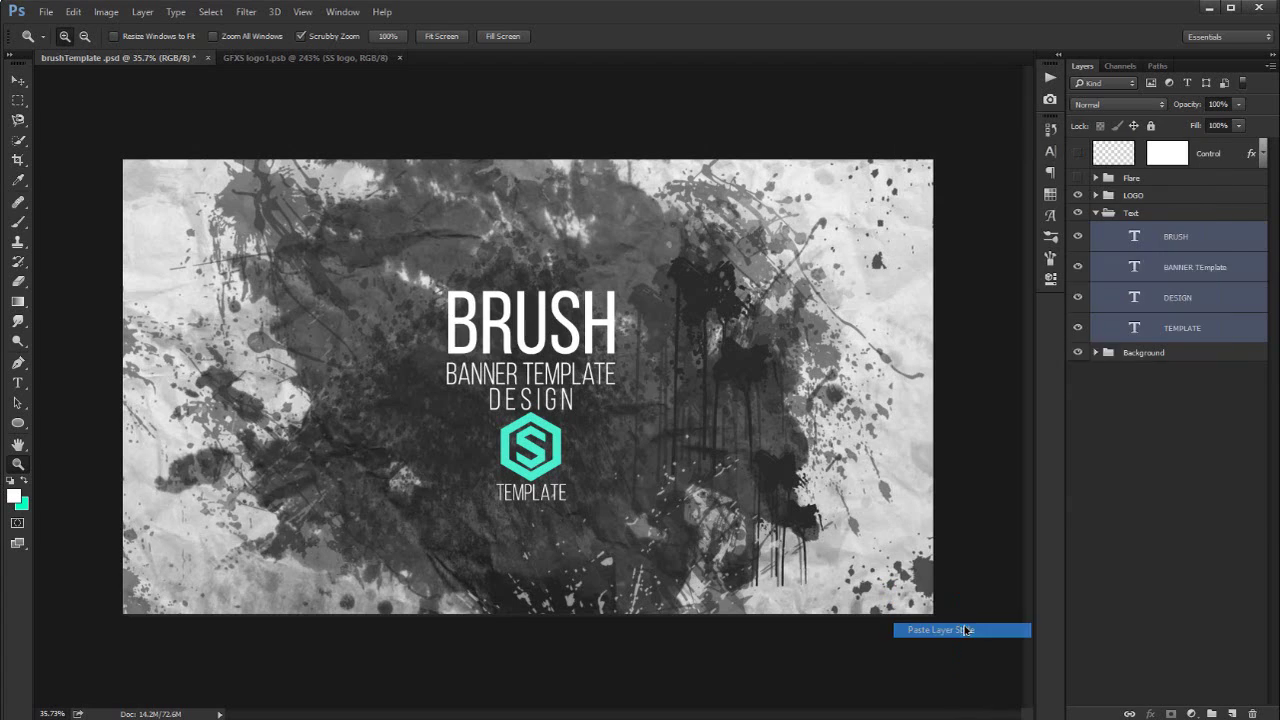